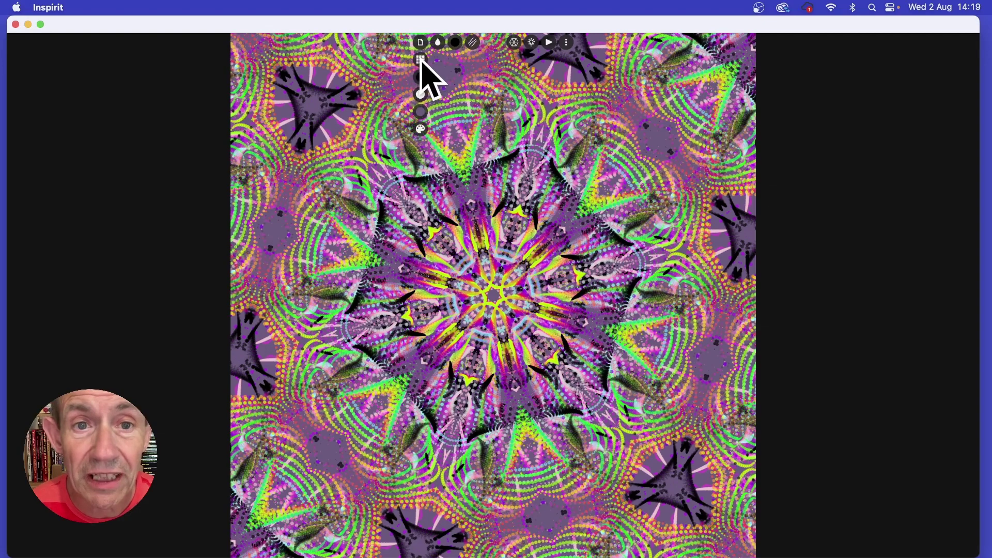
- Create a new Full HD canvas of 1920 x 1080 px from the gallery
click(420, 60)
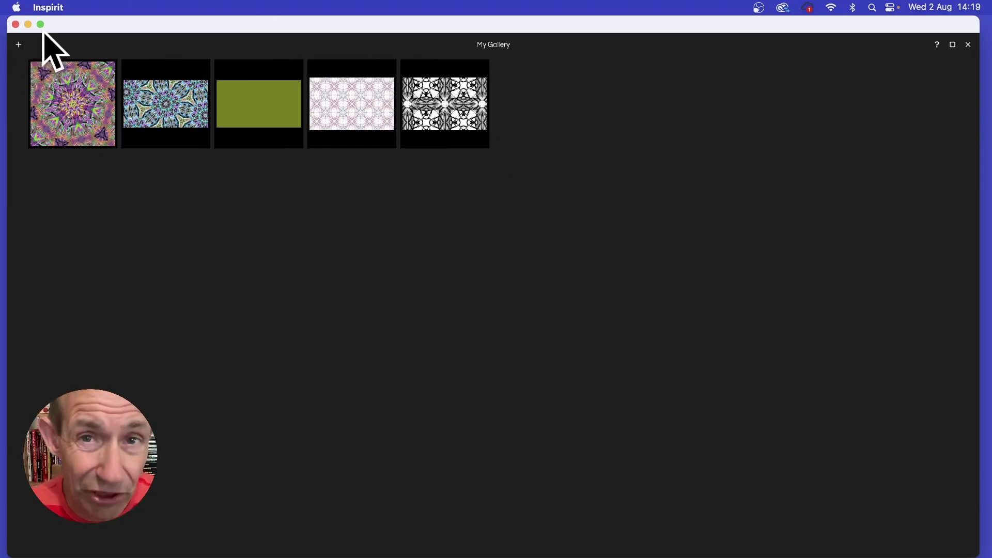
click(18, 44)
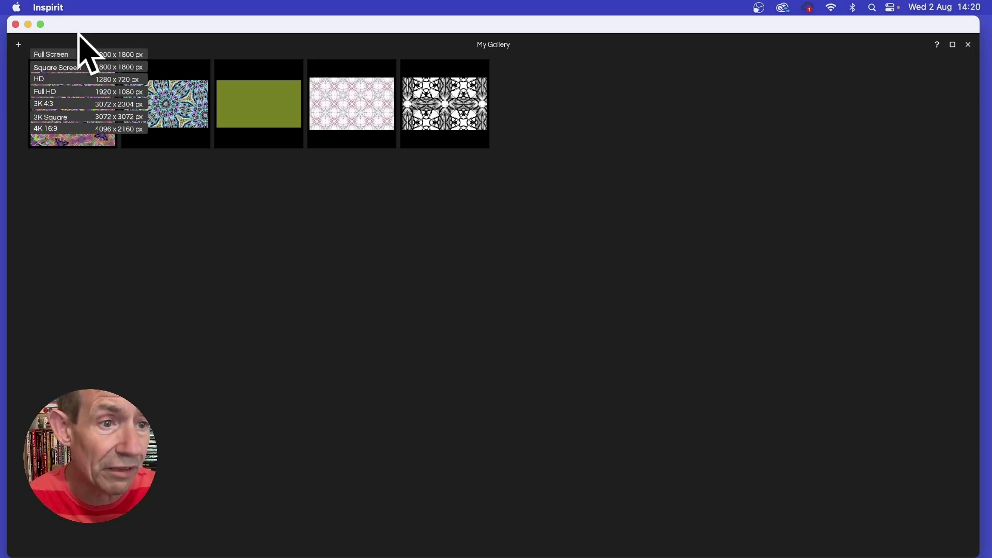
click(55, 93)
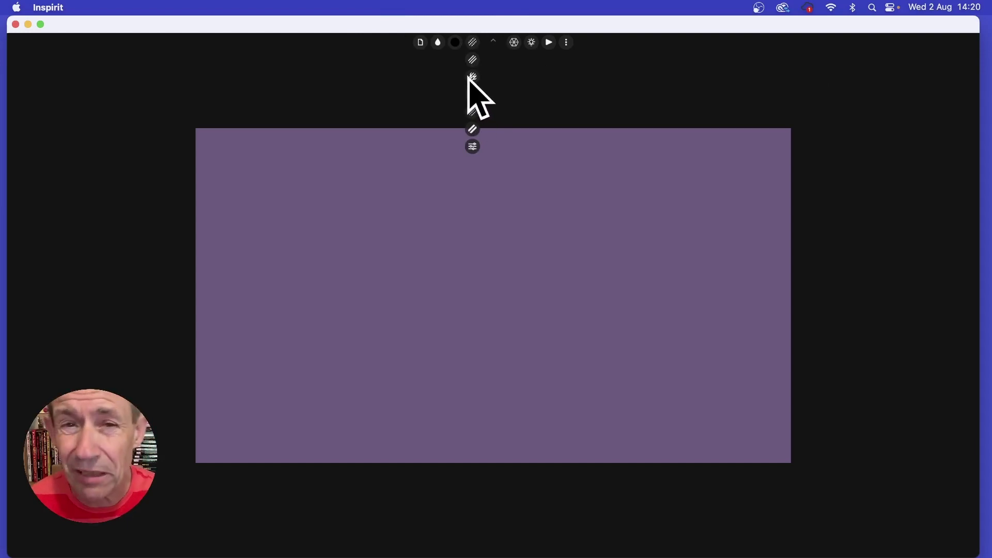
- Paint black mirrored strokes outward from the centre of the blank purple canvas
click(474, 43)
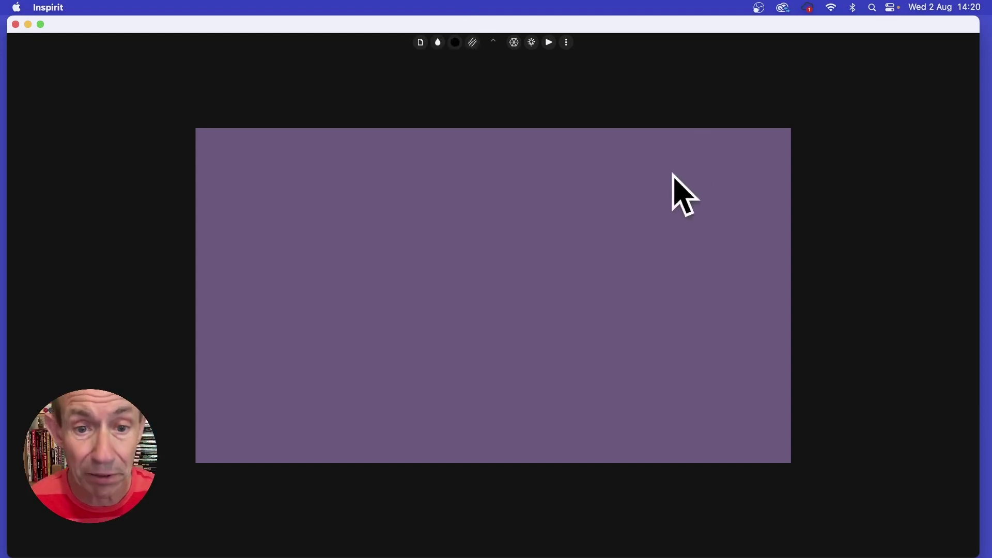
mouse_move(472, 288)
mouse_down()
mouse_move(445, 281)
mouse_move(432, 221)
mouse_move(356, 168)
mouse_move(361, 157)
mouse_up()
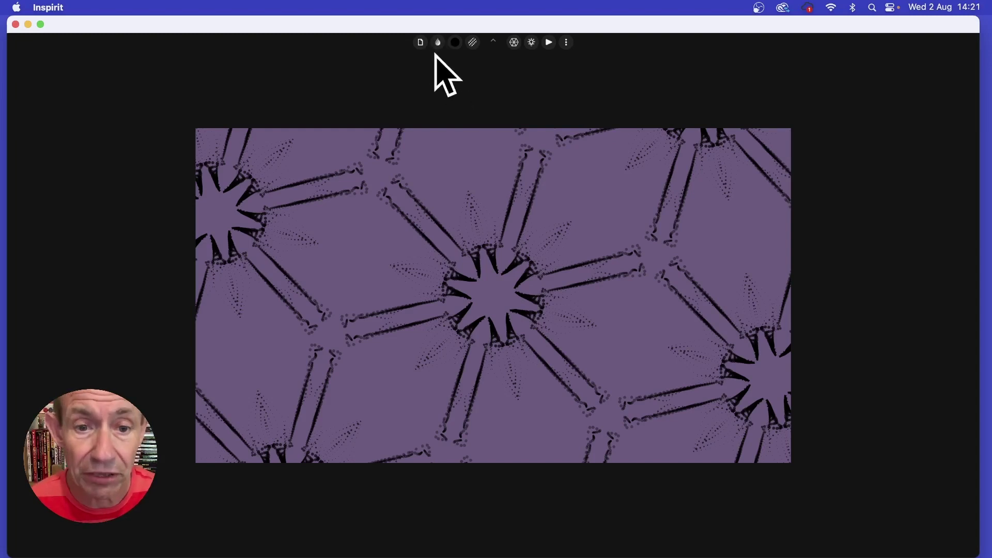
drag(450, 299, 377, 243)
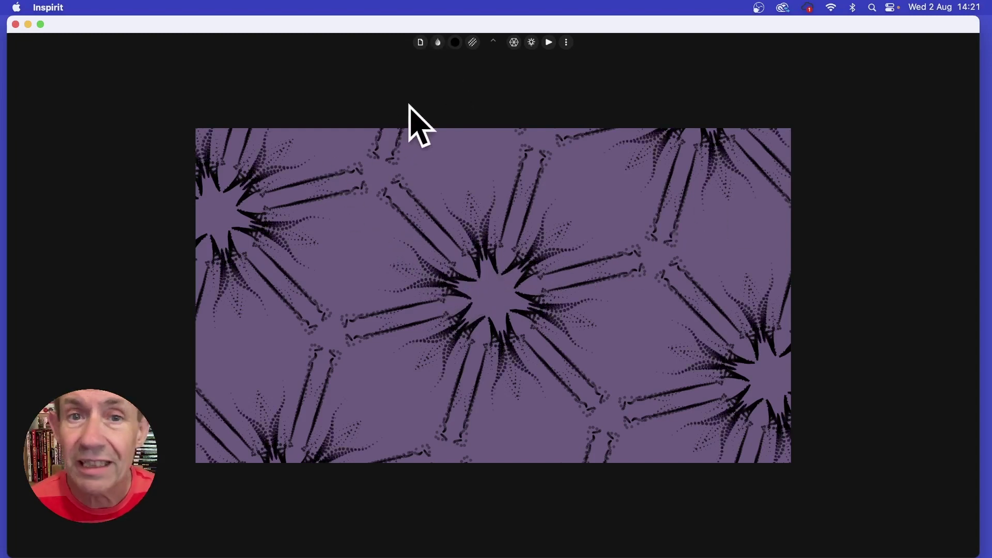
- Switch to the blue palette colour and paint multicoloured strokes outward from the central star
click(455, 42)
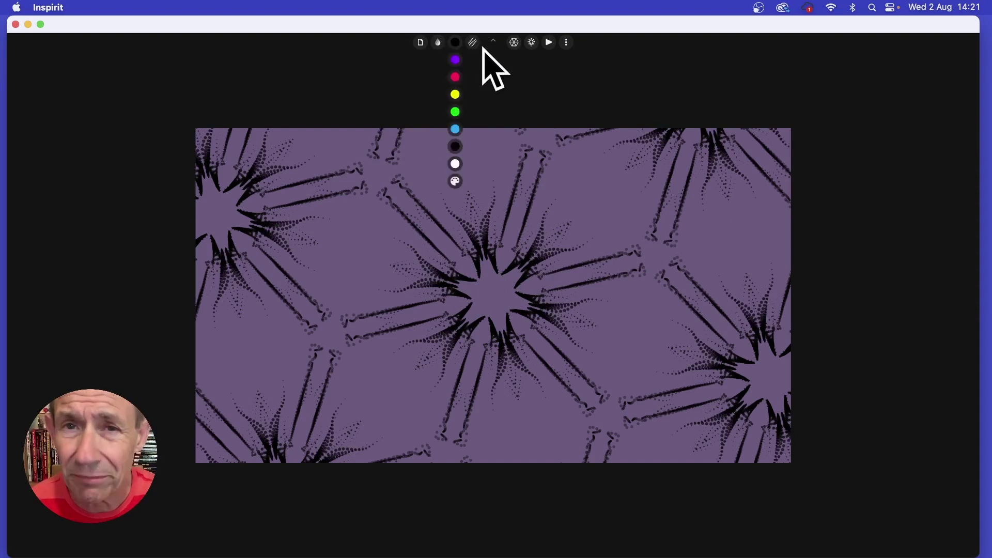
click(456, 128)
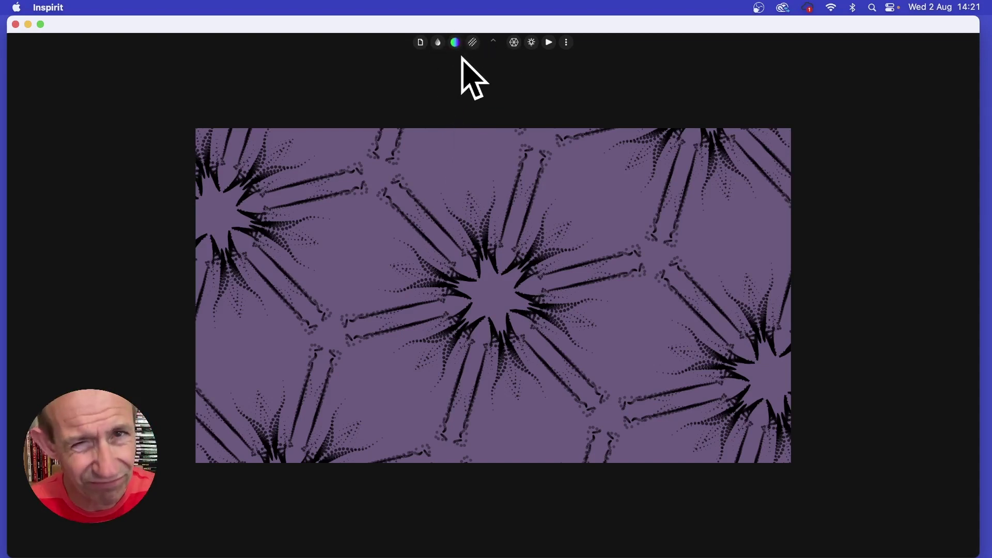
mouse_move(465, 317)
mouse_down()
mouse_move(465, 244)
mouse_move(436, 188)
mouse_up()
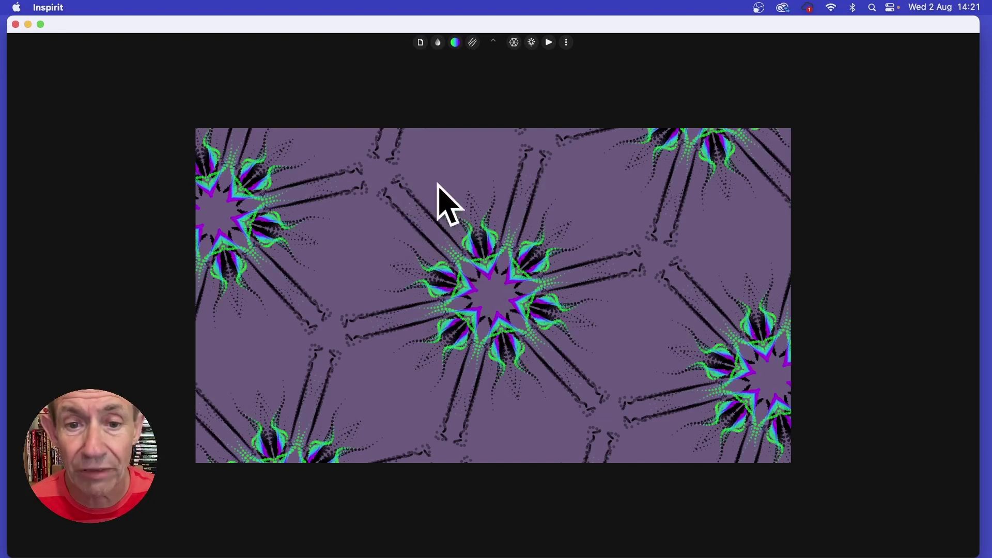
mouse_move(423, 225)
mouse_down()
mouse_move(401, 148)
mouse_move(395, 257)
mouse_move(350, 204)
mouse_move(390, 124)
mouse_up()
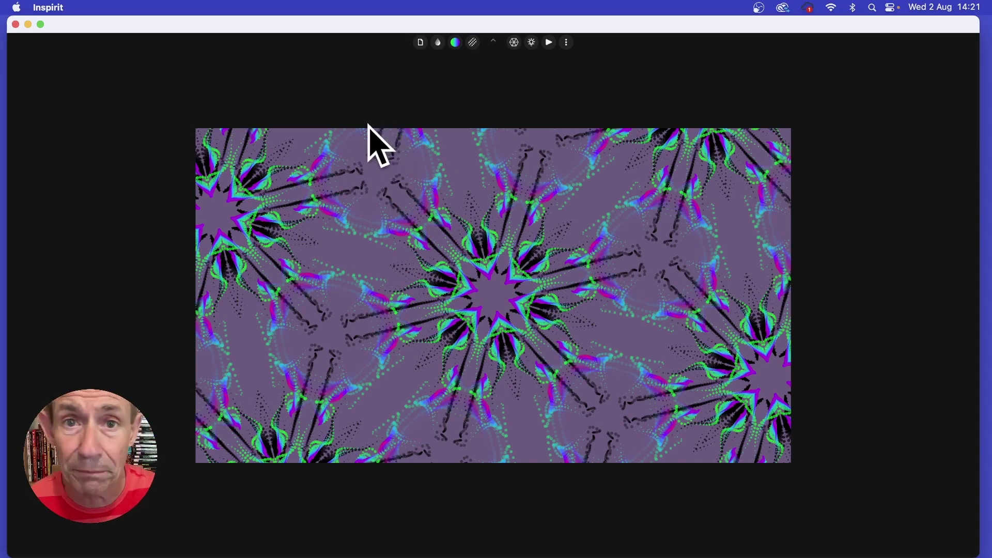
mouse_move(485, 248)
mouse_down()
mouse_move(465, 199)
mouse_move(470, 115)
mouse_up()
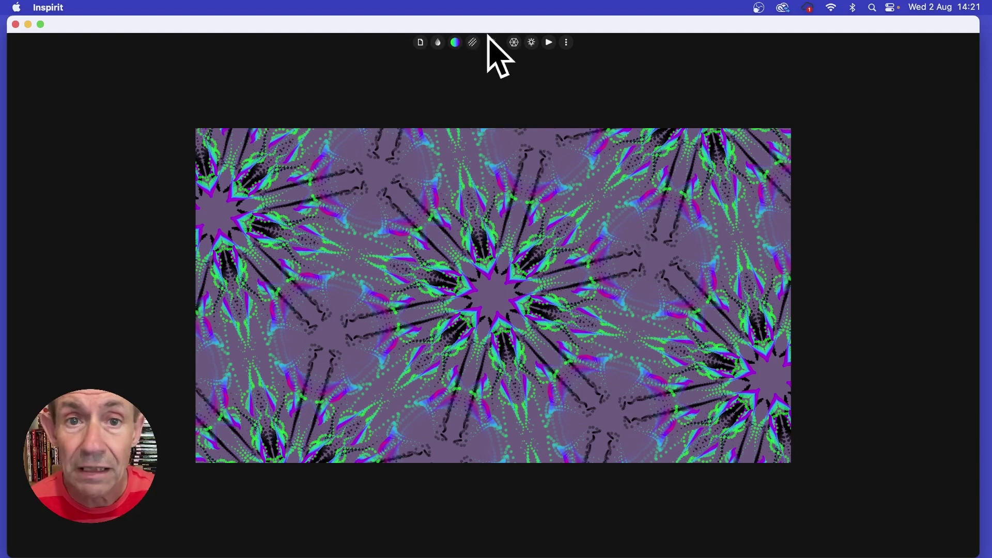
- Adjust the palette on the colour wheel to run from blue through green to pale yellow, and paint with it
click(456, 43)
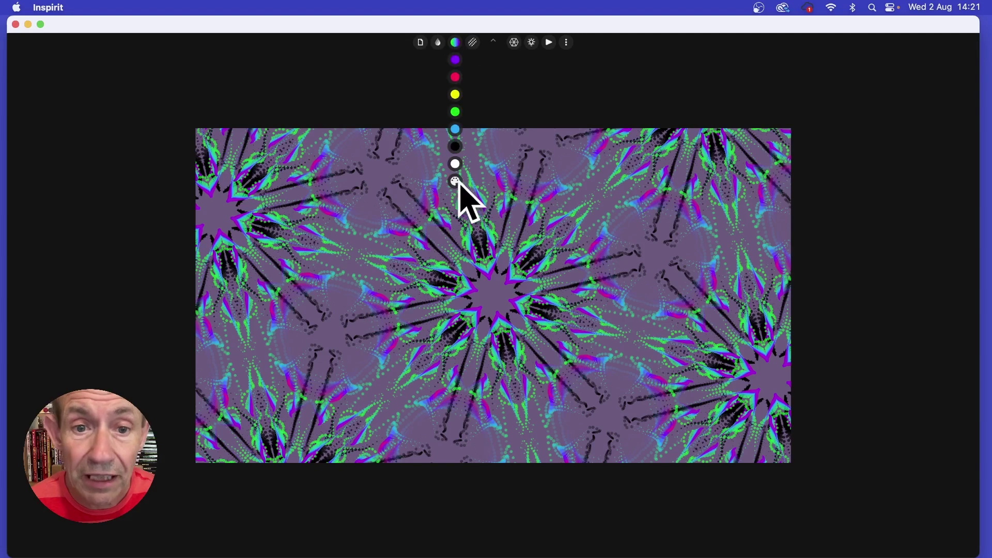
click(456, 182)
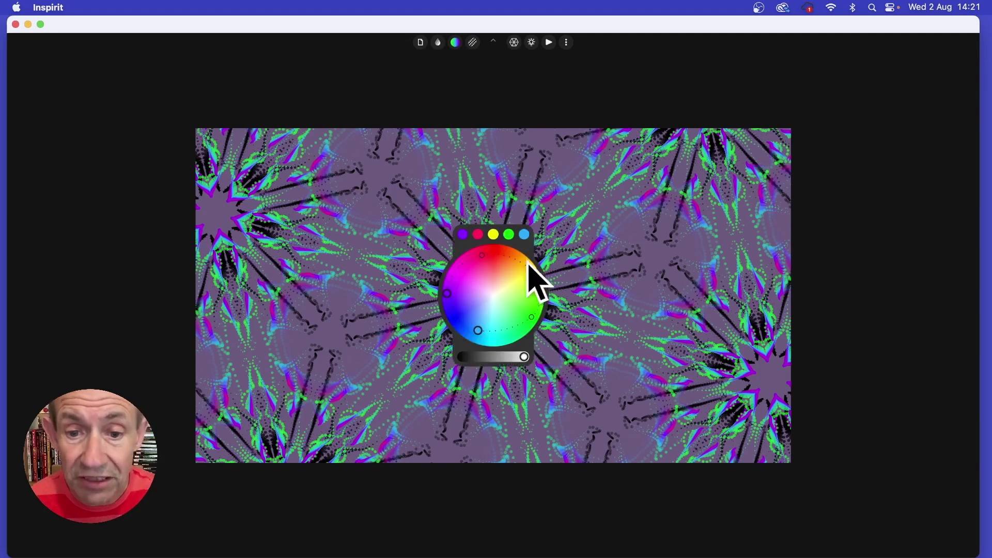
drag(480, 332, 501, 296)
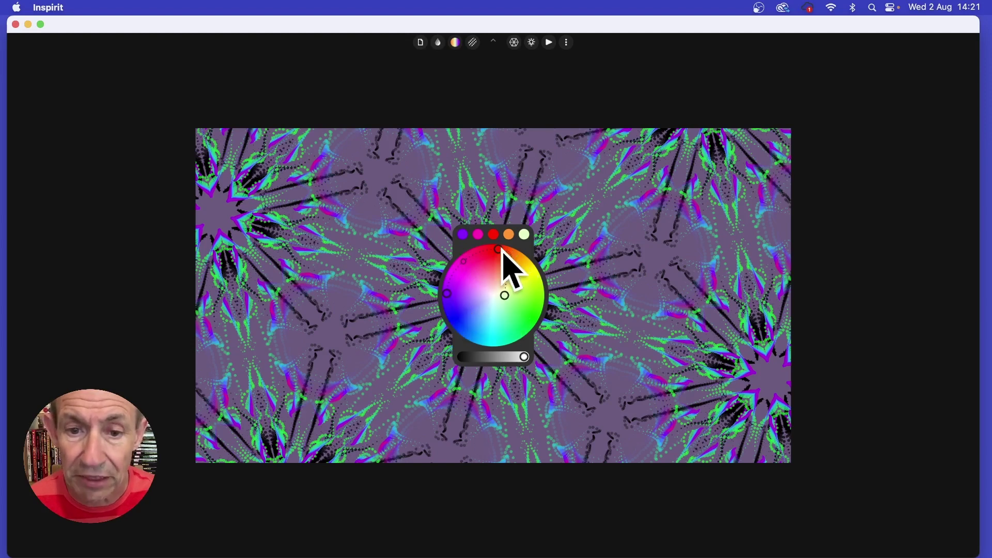
drag(500, 250, 515, 341)
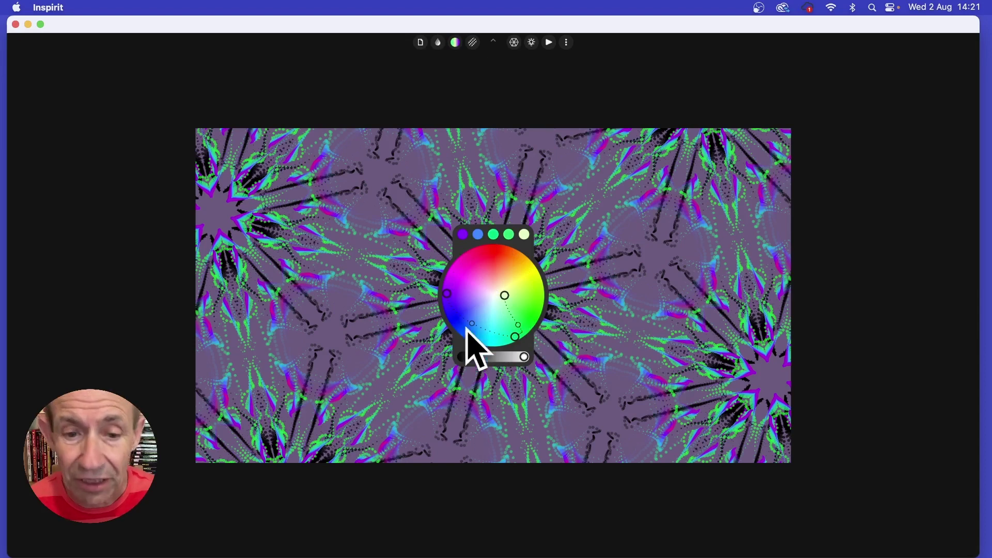
drag(451, 299, 476, 326)
click(643, 239)
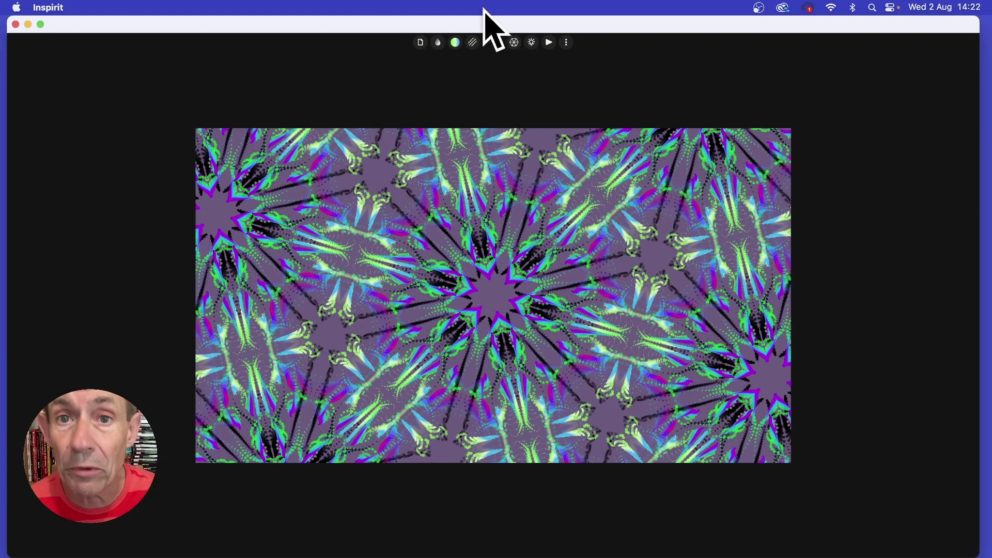
- Set the brush colour to black and add dark strokes around the central star
click(456, 42)
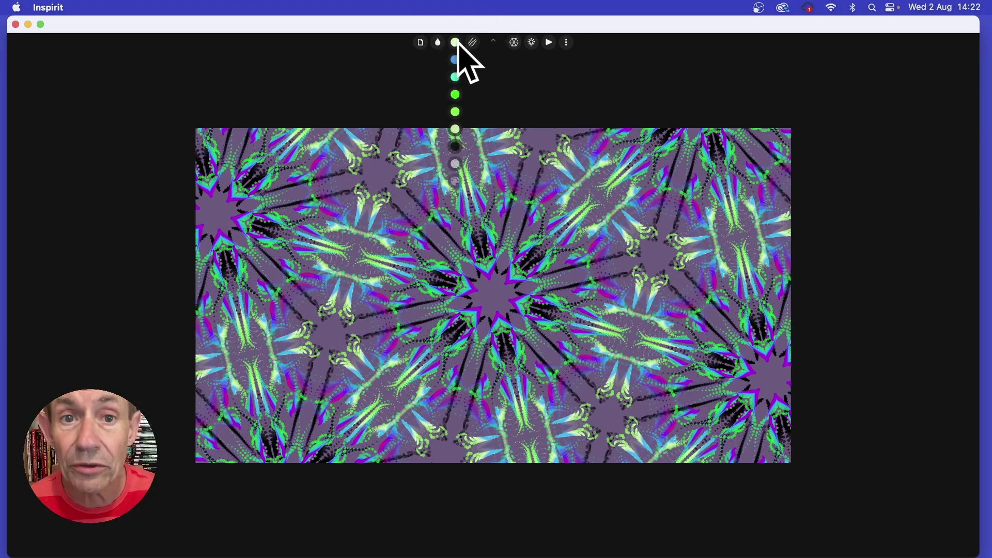
click(458, 148)
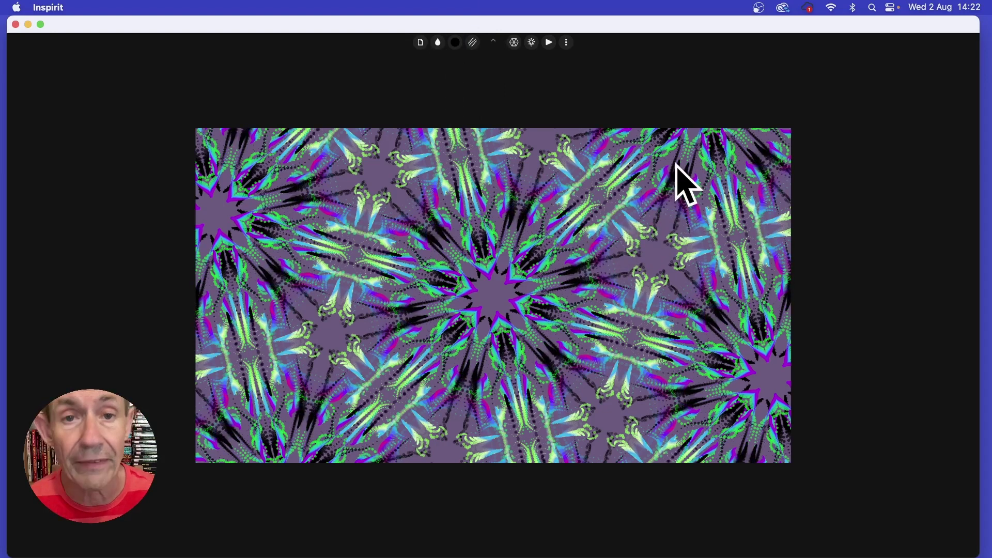
- Return to the gallery and create a new Full Screen canvas of 3200 x 1800 px
click(420, 43)
click(421, 60)
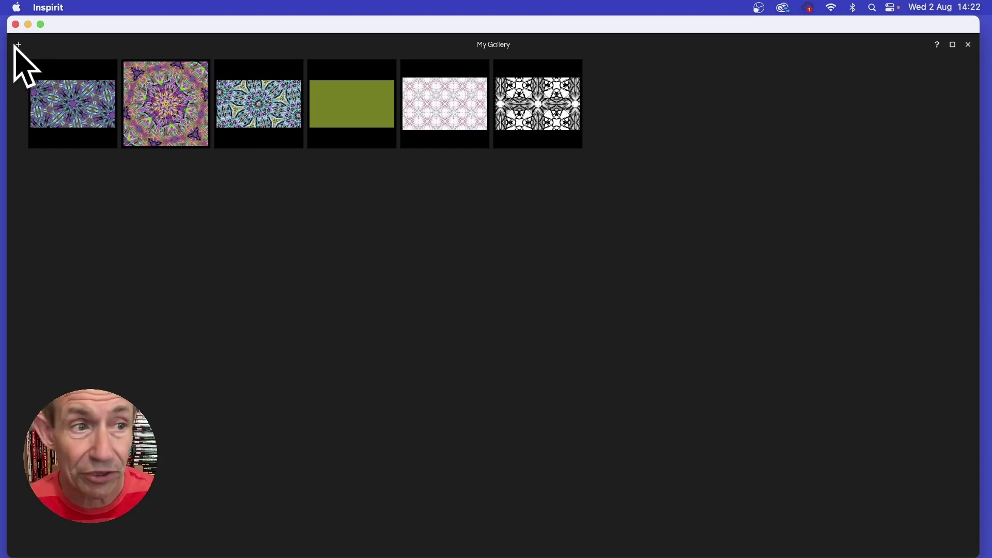
click(18, 45)
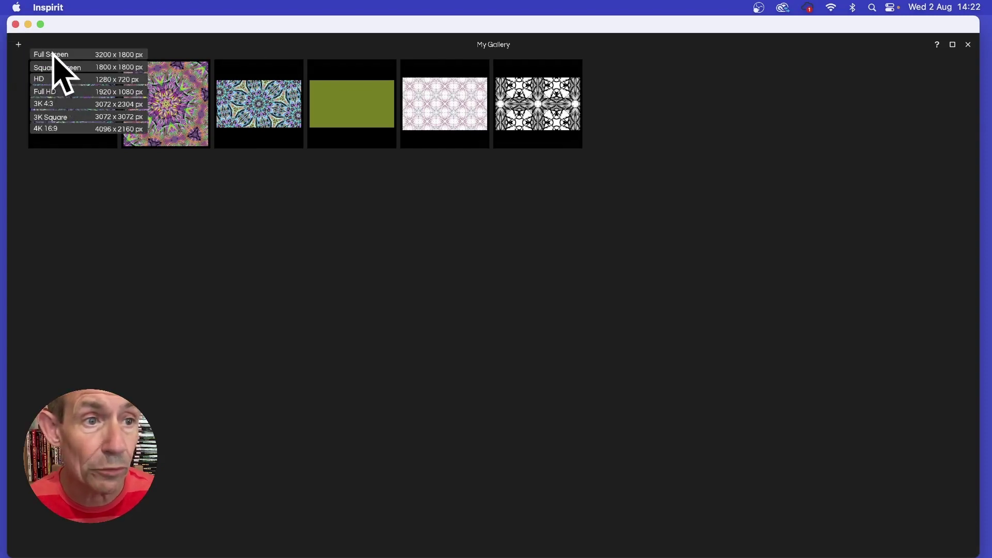
click(54, 56)
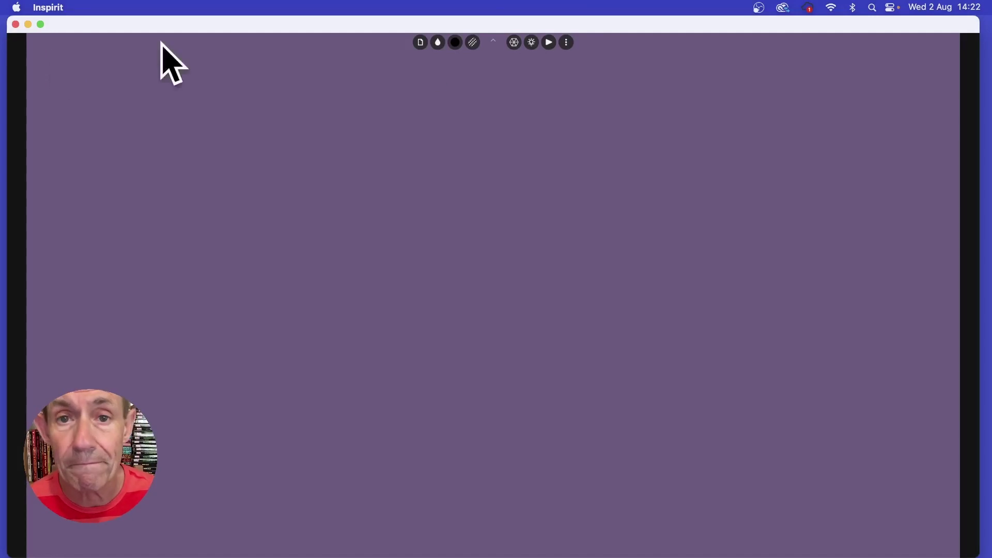
- Set the symmetry to a single circle and paint sketchy black strokes radiating from the centre to the circle's edge
click(515, 44)
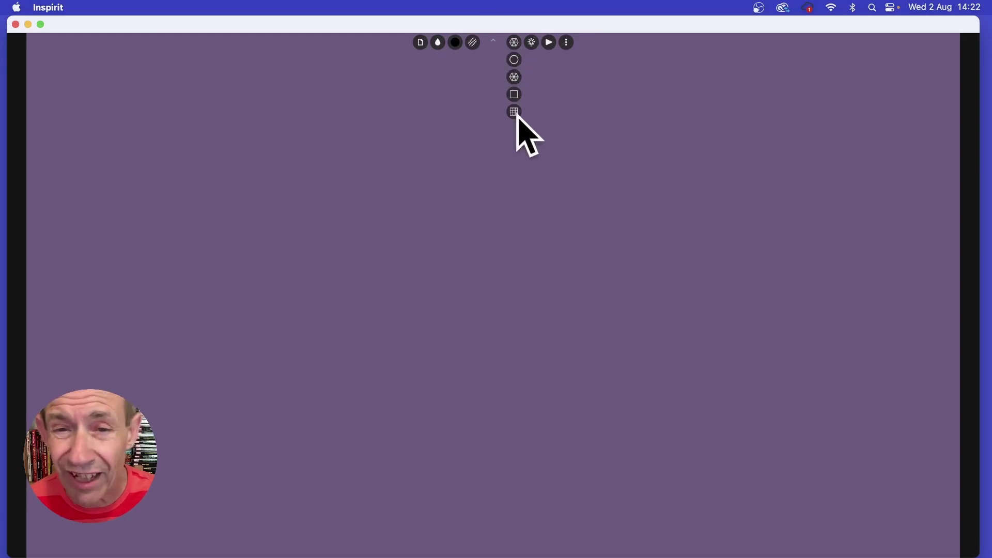
click(517, 61)
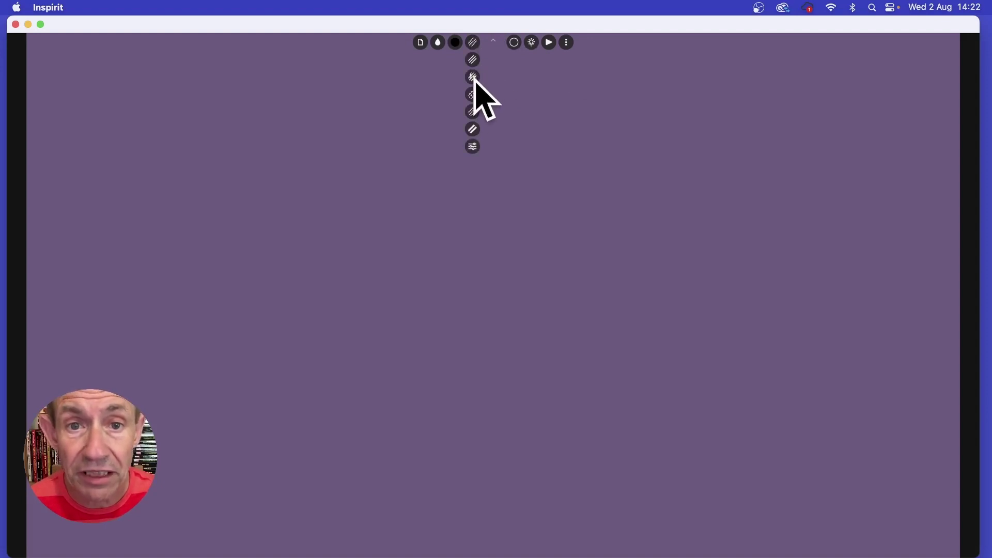
click(476, 78)
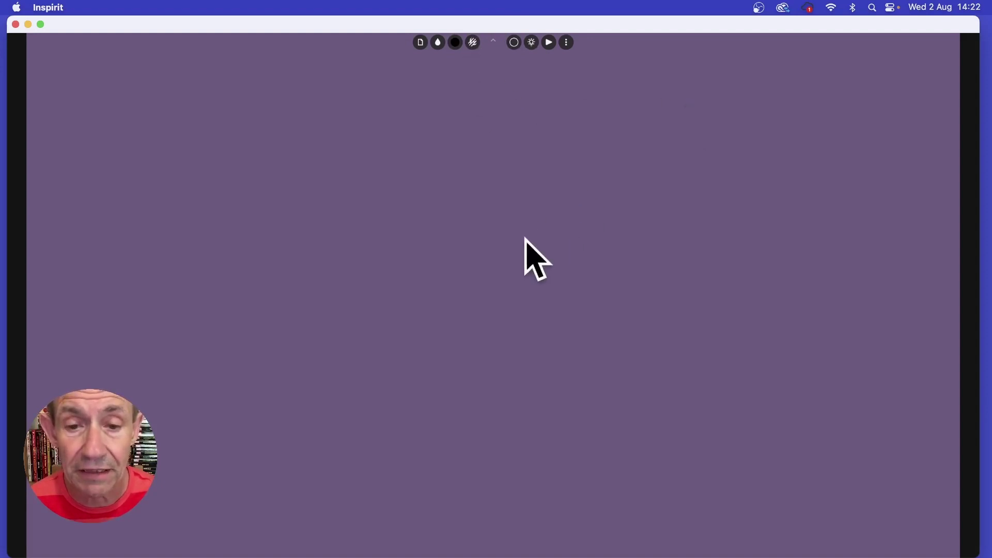
mouse_move(513, 282)
mouse_down()
mouse_move(504, 274)
mouse_move(589, 221)
mouse_move(529, 266)
mouse_move(657, 144)
mouse_up()
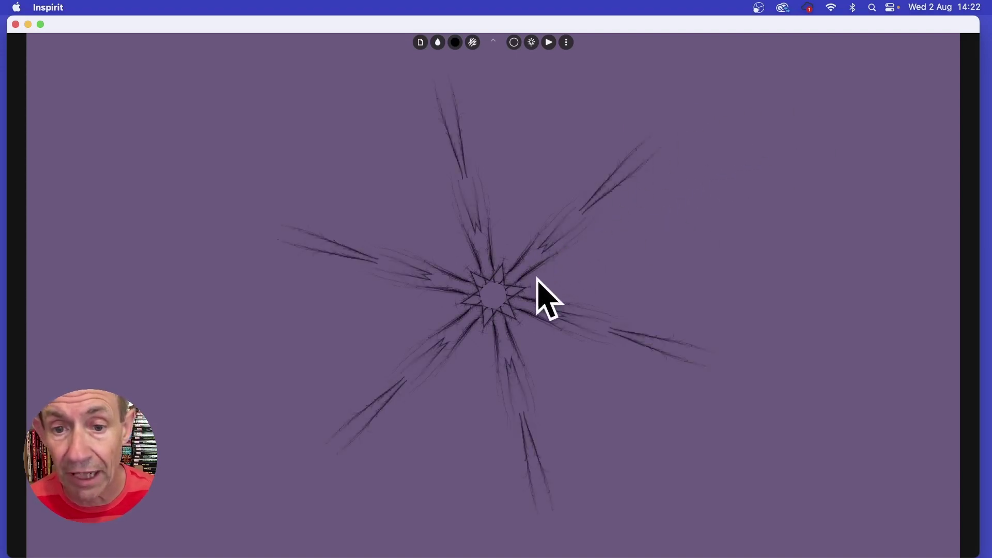
drag(666, 251, 461, 146)
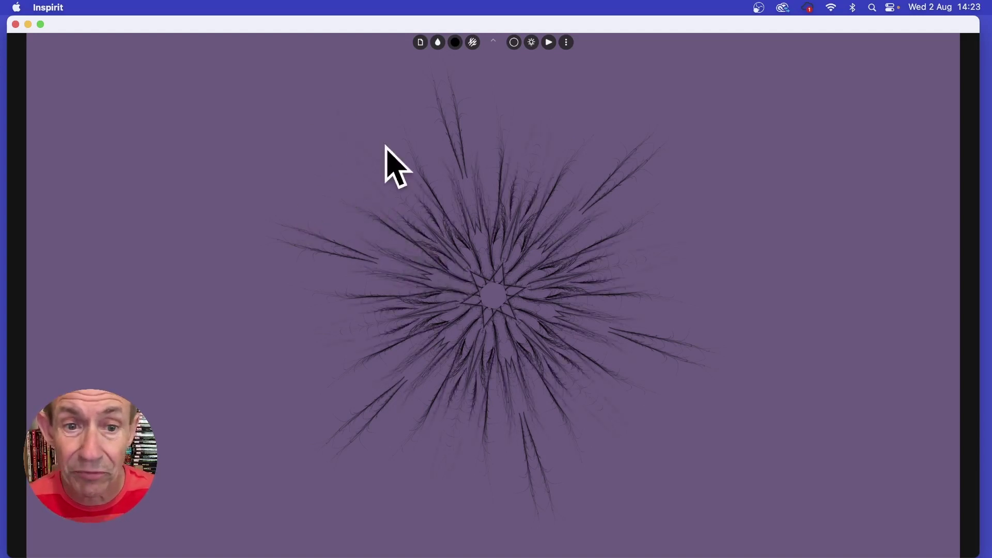
drag(393, 193, 330, 123)
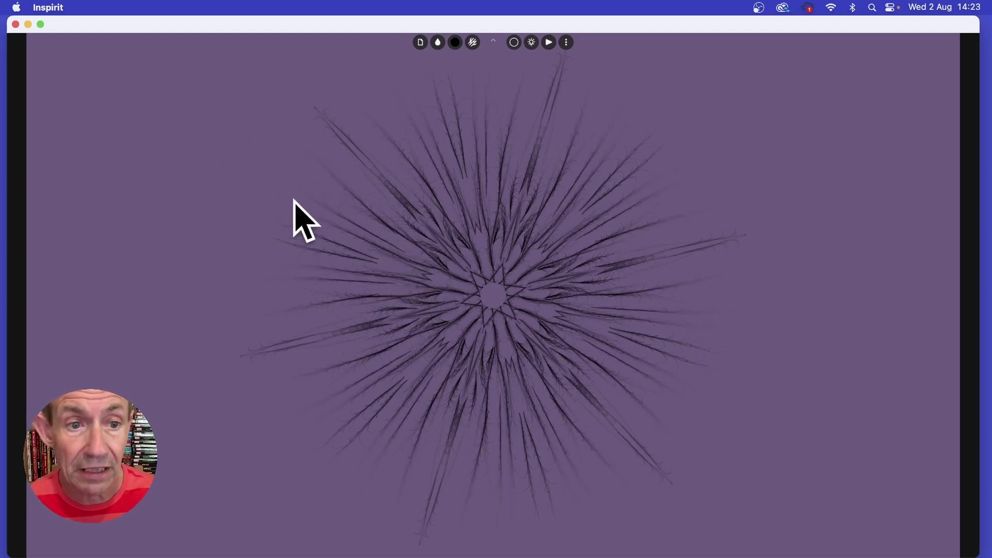
drag(295, 215, 62, 95)
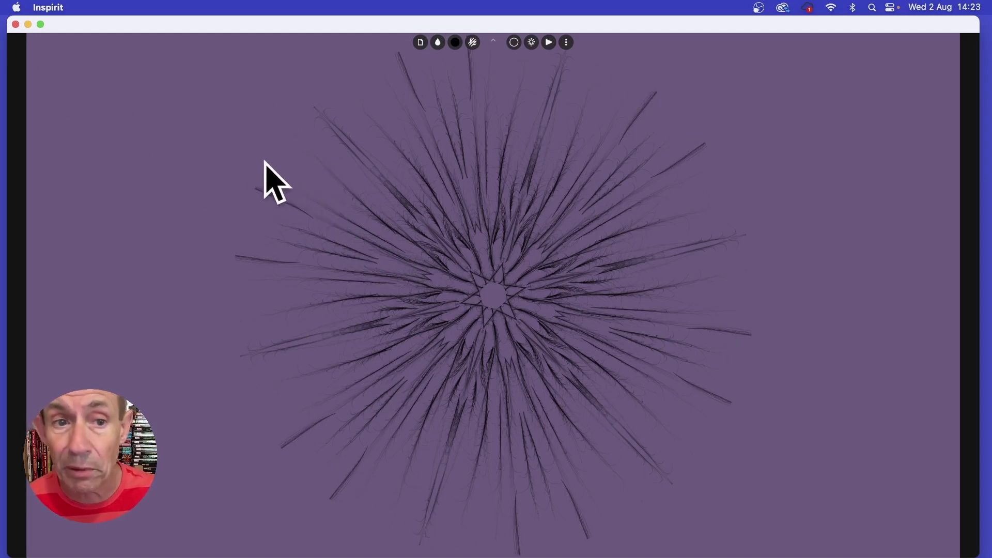
mouse_move(265, 185)
mouse_down()
mouse_move(273, 160)
mouse_move(295, 164)
mouse_move(265, 124)
mouse_move(286, 145)
mouse_move(315, 146)
mouse_move(303, 104)
mouse_up()
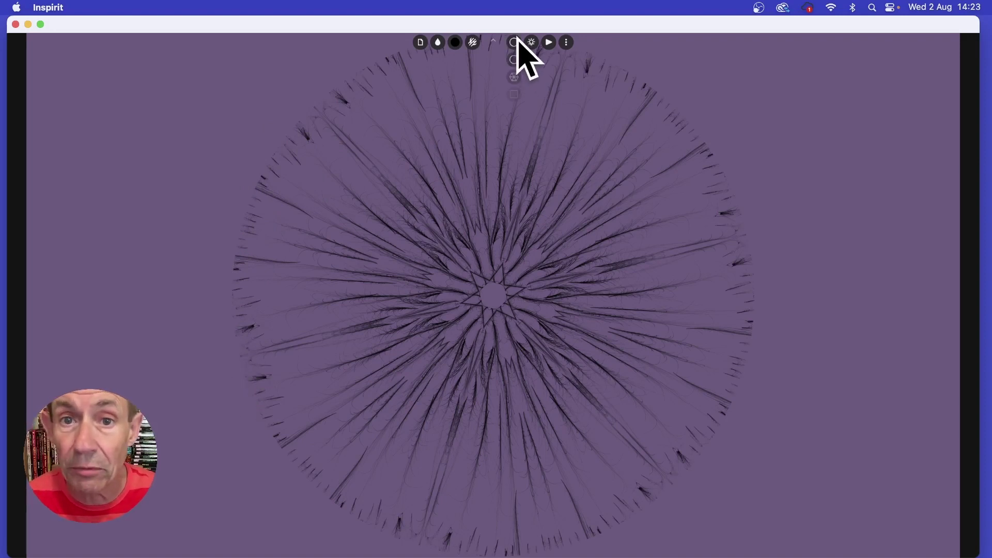
- Switch the symmetry to the repeating hexagonal pattern and paint sketchy white strokes radiating from the central star
click(516, 79)
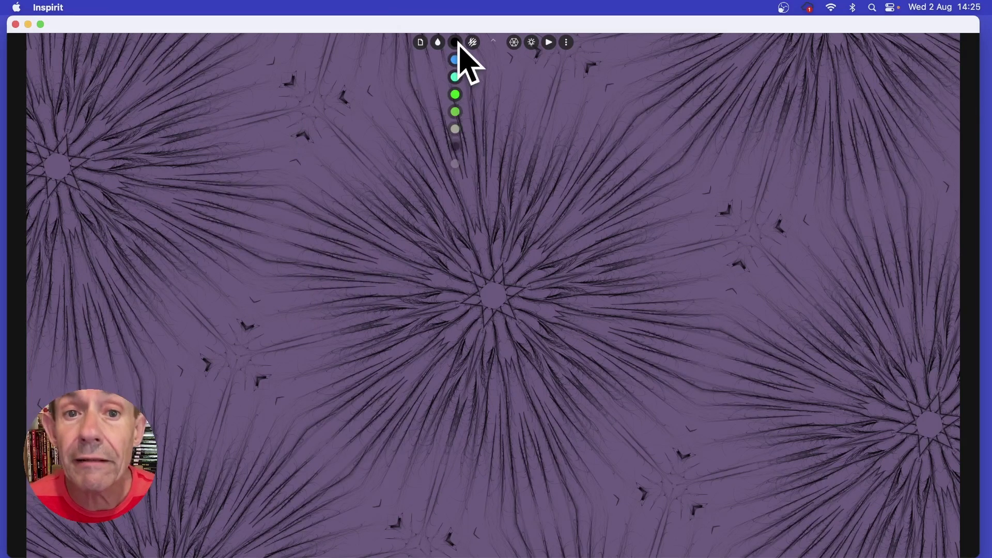
click(455, 164)
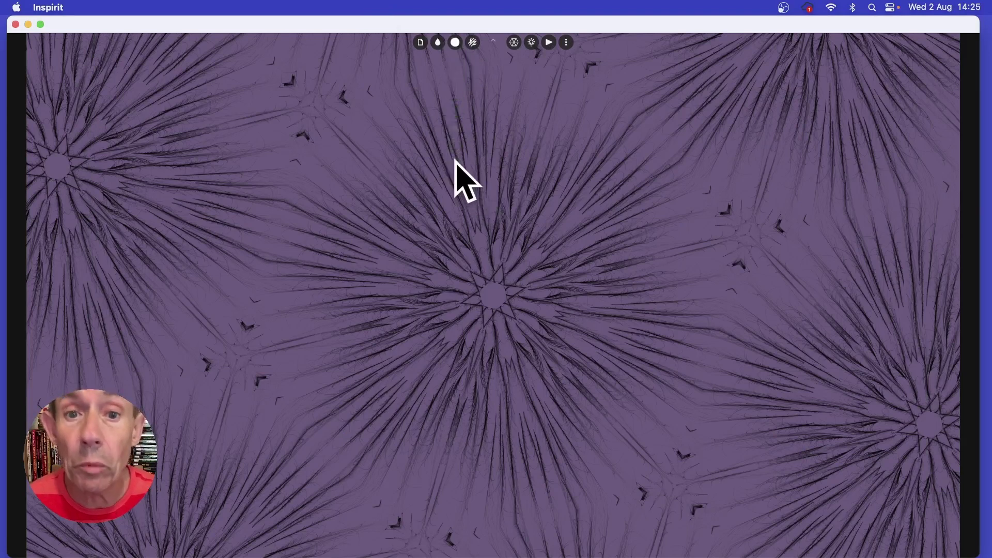
drag(505, 284, 467, 214)
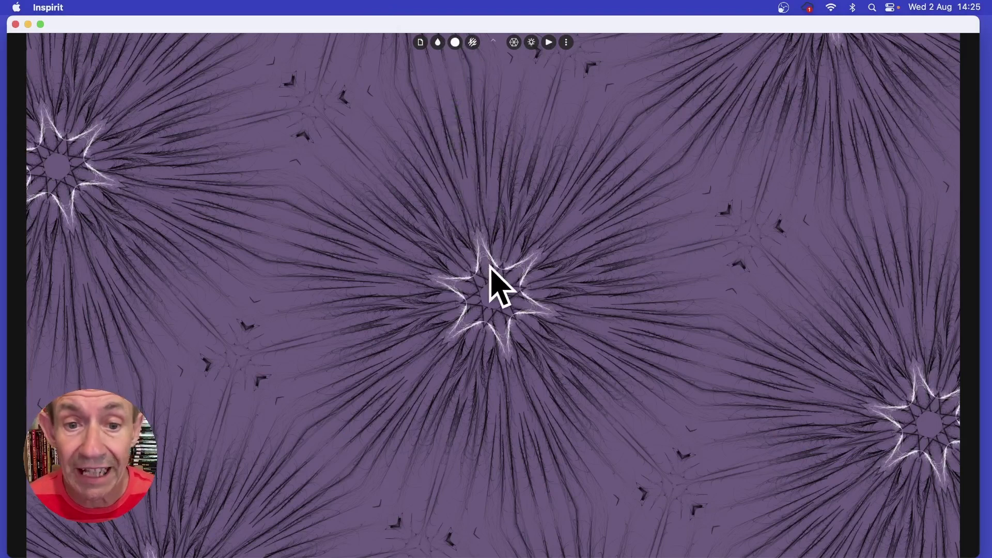
drag(490, 268, 421, 199)
drag(445, 259, 286, 153)
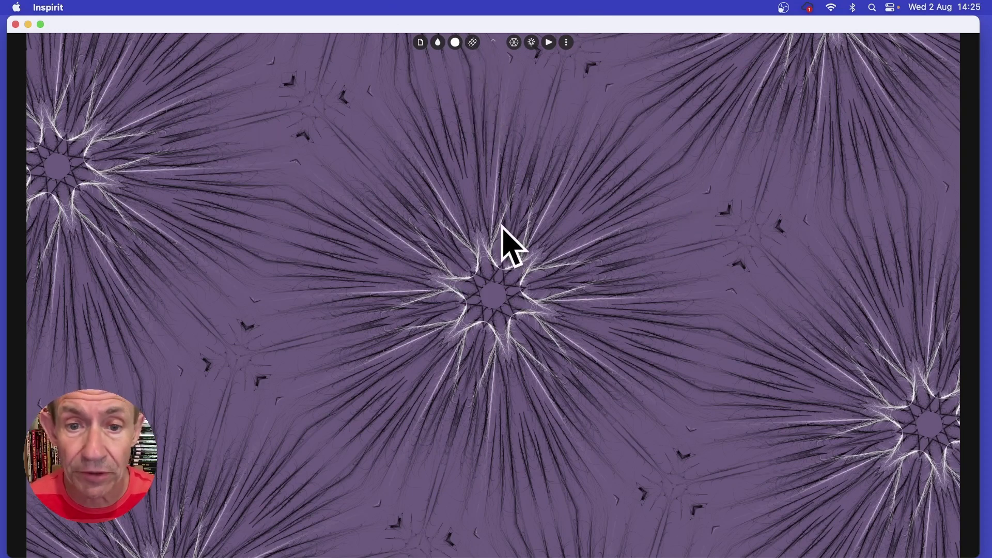
- Add dotted white strokes near the centre and thick solid white strokes around the outer part of the starburst
mouse_move(503, 228)
mouse_down()
mouse_move(497, 178)
mouse_move(472, 181)
mouse_move(516, 93)
mouse_move(556, 171)
mouse_move(541, 220)
mouse_up()
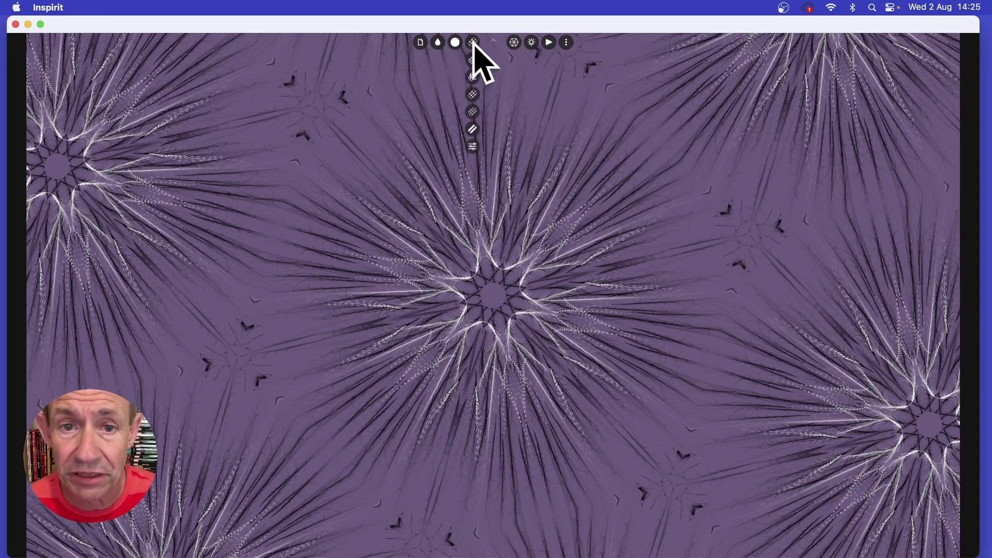
click(472, 129)
mouse_move(449, 217)
mouse_down()
mouse_move(410, 150)
mouse_move(405, 188)
mouse_move(388, 165)
mouse_move(371, 250)
mouse_move(255, 193)
mouse_move(245, 162)
mouse_up()
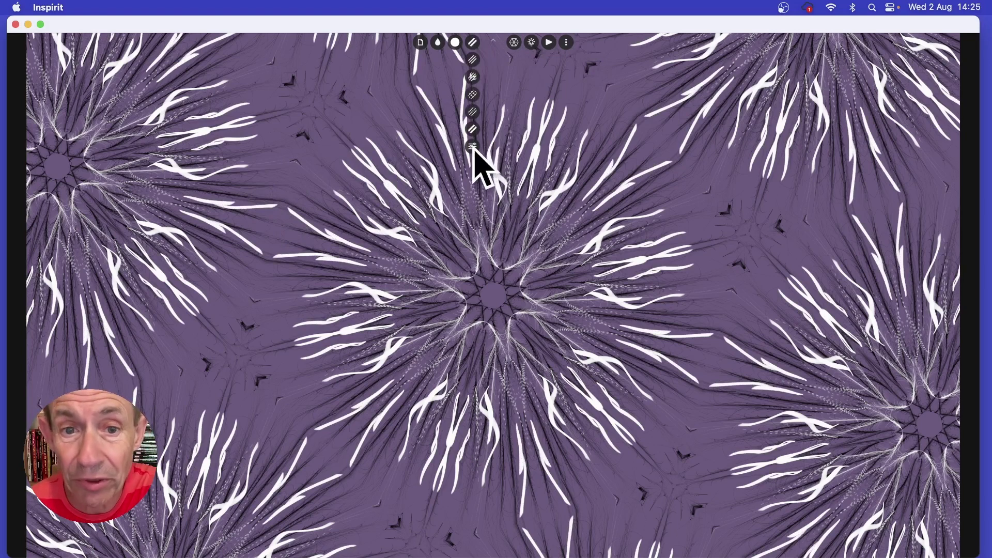
- Set the Calligraphic Brush to size 10, opacity 6, 7 lines and span 6, and paint fine white strokes around the starbursts' outer ends
click(473, 148)
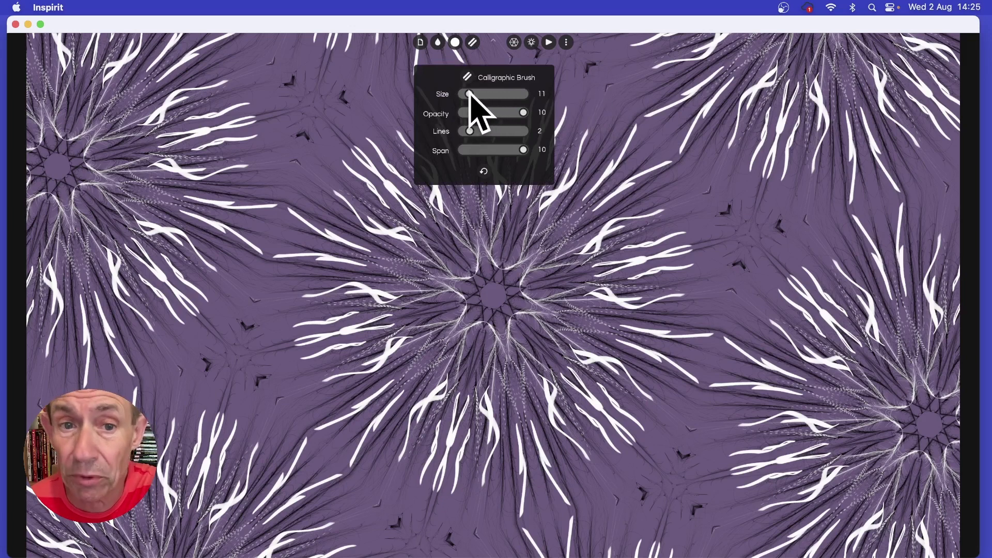
click(469, 94)
drag(523, 112, 498, 150)
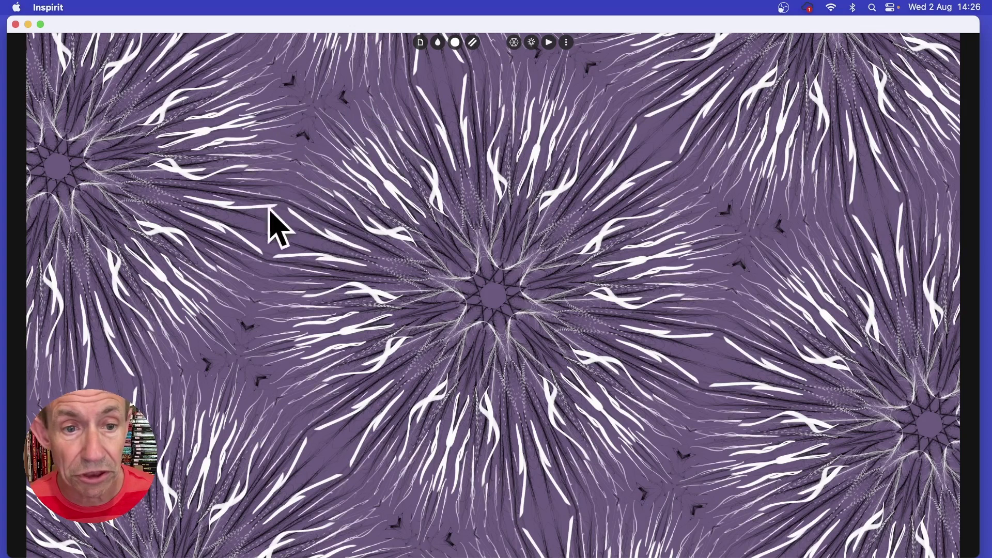
drag(317, 255, 211, 191)
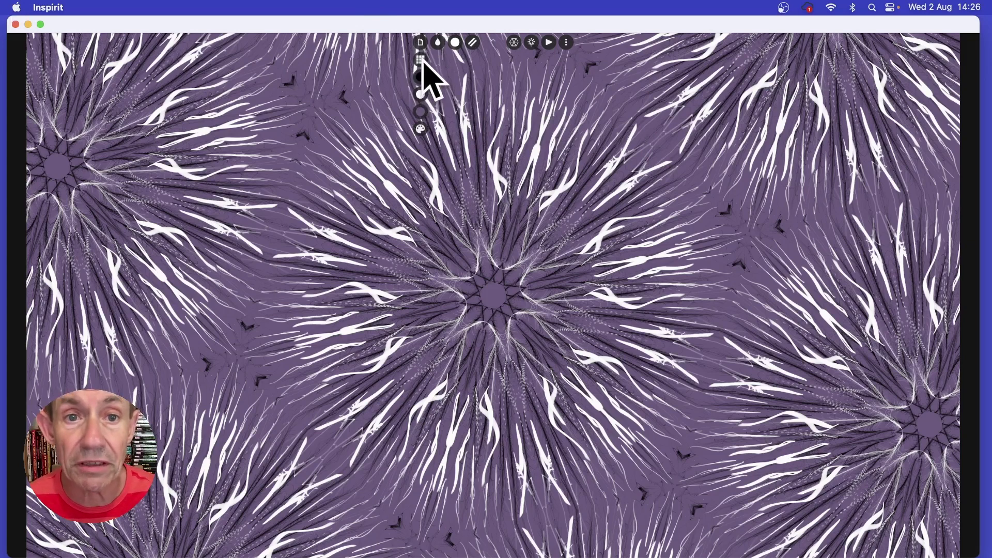
- Return to the gallery and create a new Square Screen canvas of 1800 x 1800 px
click(421, 60)
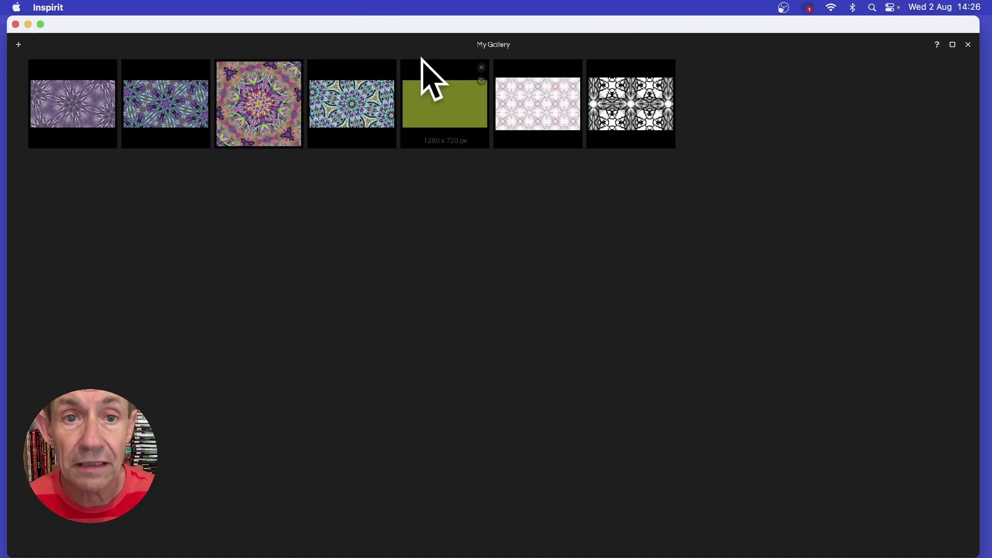
click(18, 45)
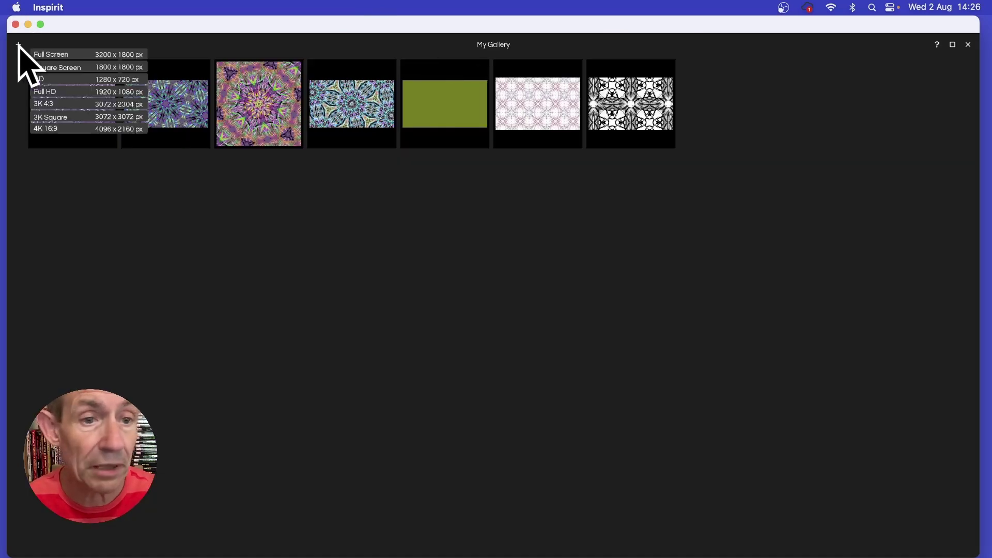
click(57, 67)
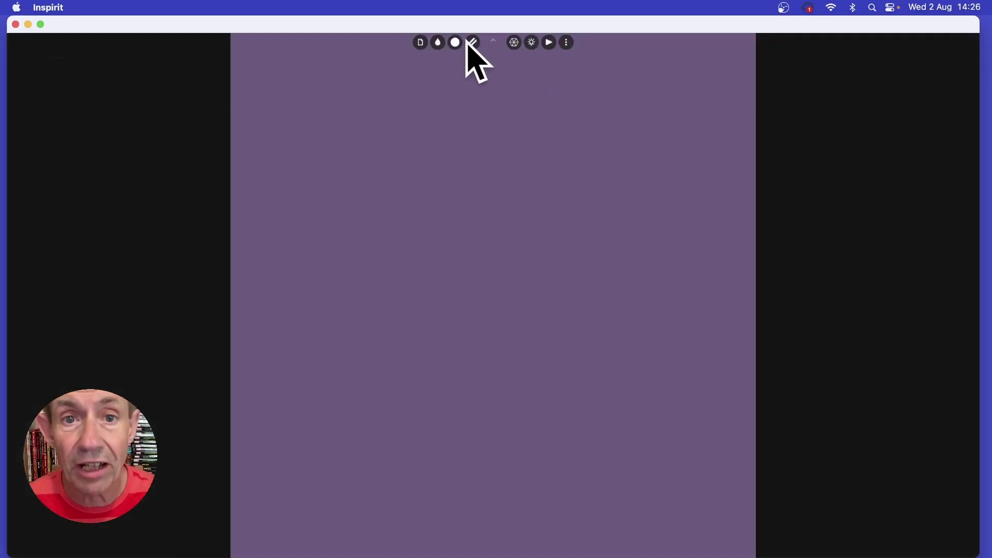
- Set the Calligraphic Brush to size 3, 2 lines and span 8, and paint thin white strokes radiating from the canvas centre
click(470, 147)
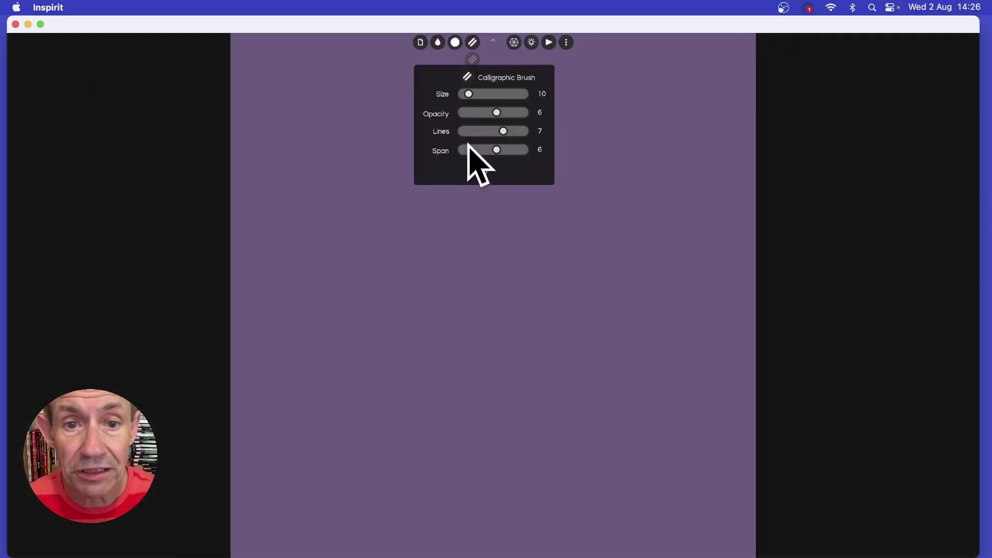
drag(502, 133, 511, 151)
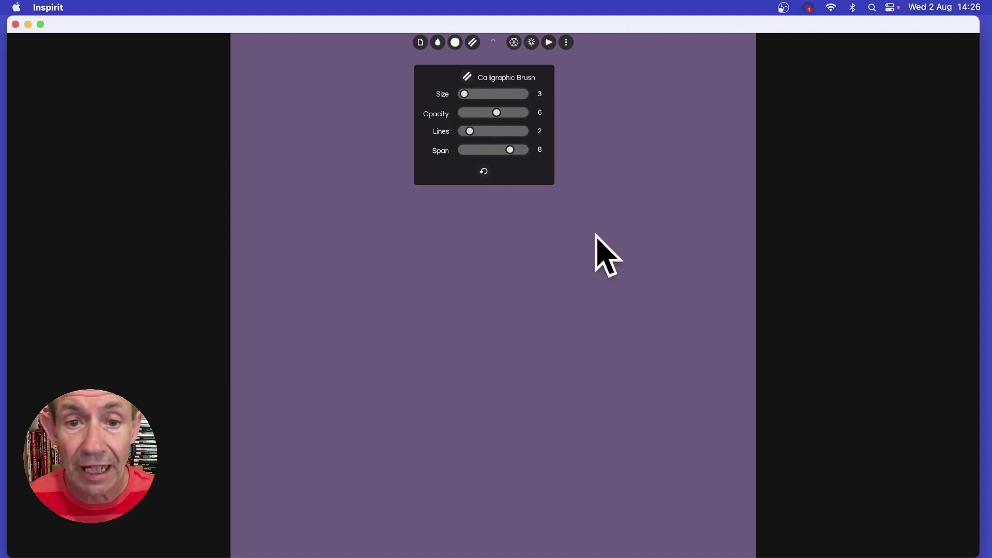
click(523, 248)
mouse_move(523, 248)
mouse_down()
mouse_move(461, 155)
mouse_move(497, 266)
mouse_move(470, 254)
mouse_move(404, 166)
mouse_move(455, 240)
mouse_move(406, 204)
mouse_move(472, 187)
mouse_move(455, 179)
mouse_up()
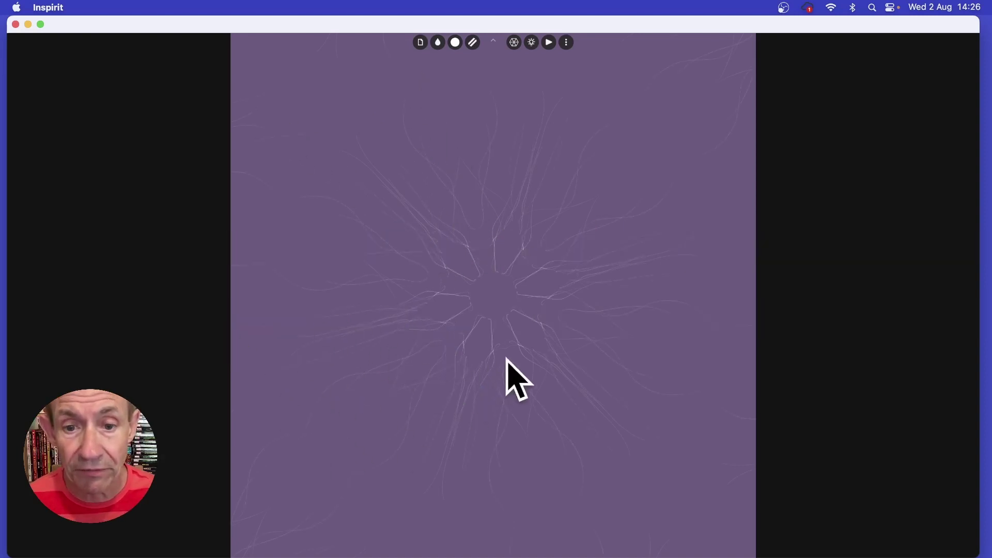
mouse_move(586, 429)
mouse_down()
mouse_move(638, 498)
mouse_move(647, 370)
mouse_move(732, 337)
mouse_up()
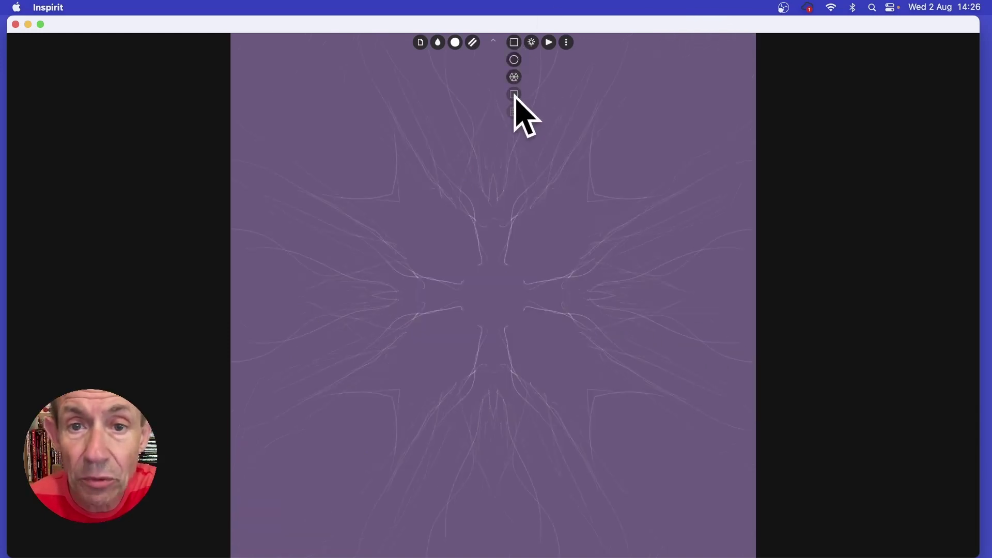
- Switch the symmetry to the single square and to the repeating square grid
click(516, 95)
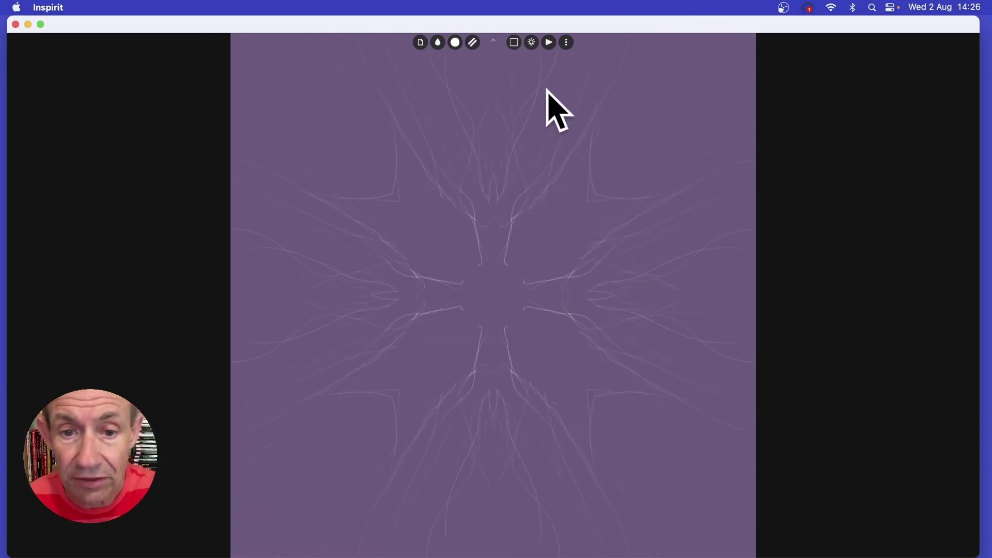
click(517, 43)
click(516, 113)
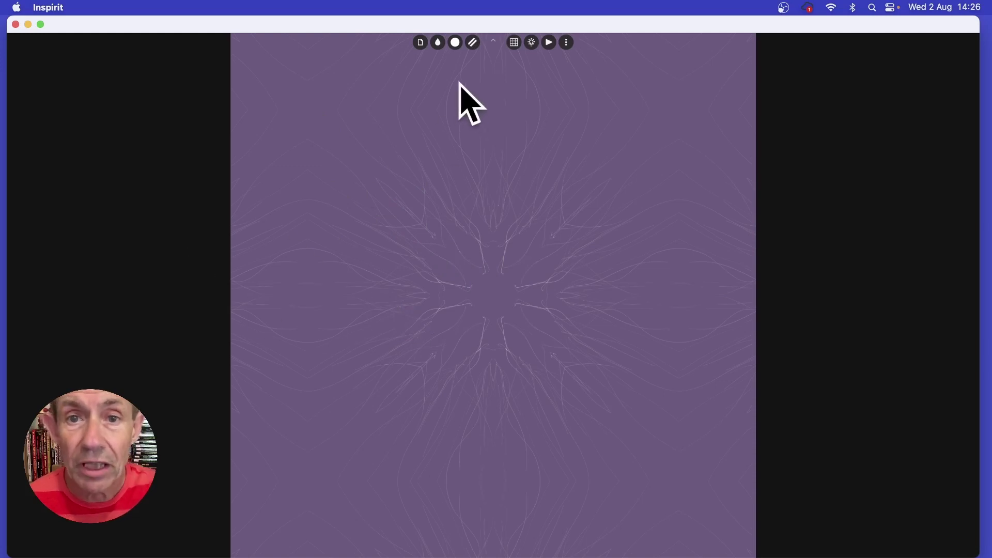
- Open the glow setting and raise the canvas's Glow above 0
click(533, 44)
click(534, 44)
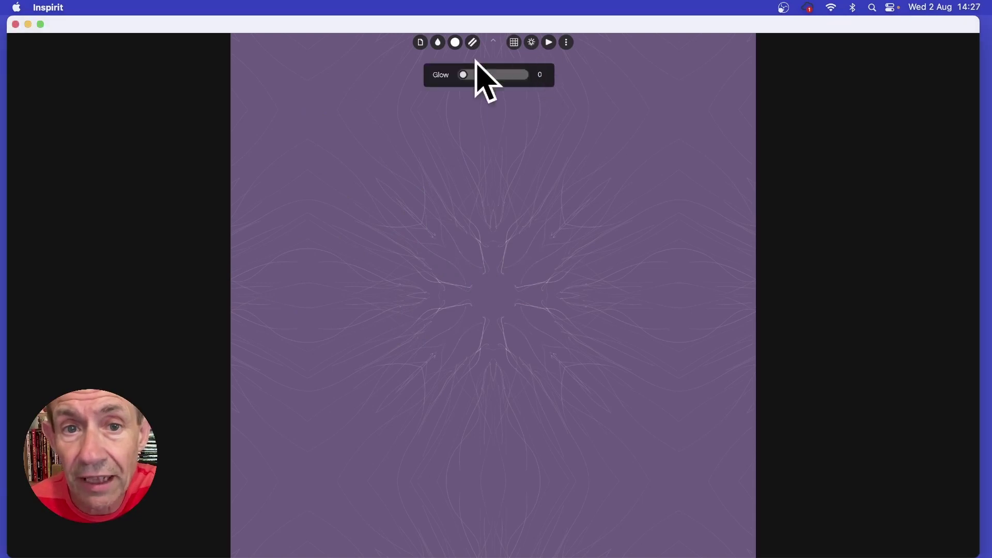
drag(474, 76, 486, 78)
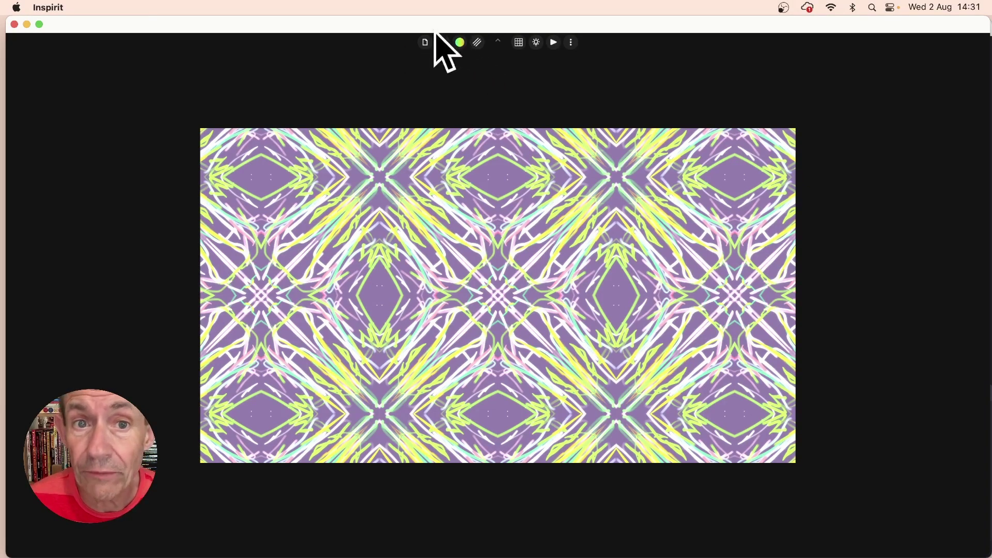
- Paint black strokes across the repeating square pattern, and add strokes in the turquoise gradient colour
click(461, 44)
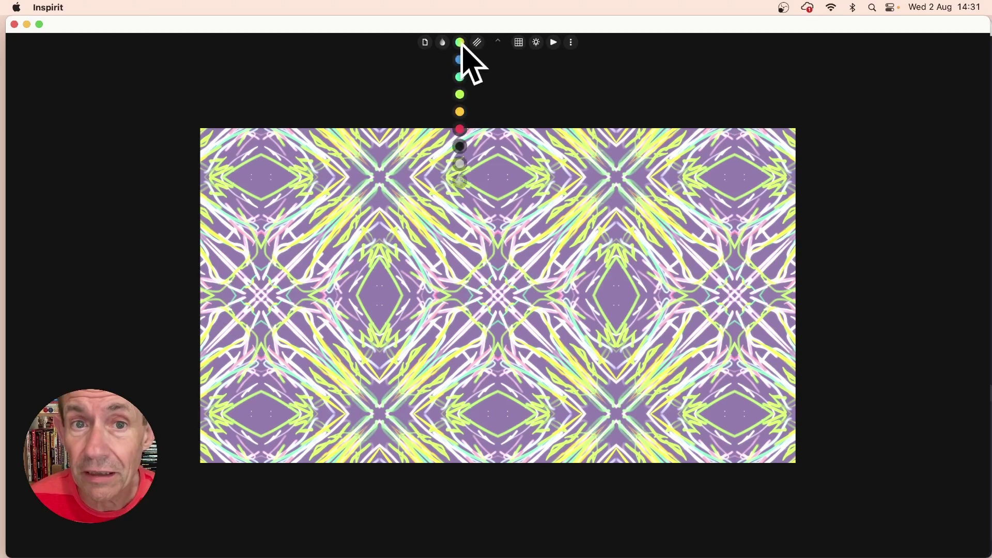
click(460, 147)
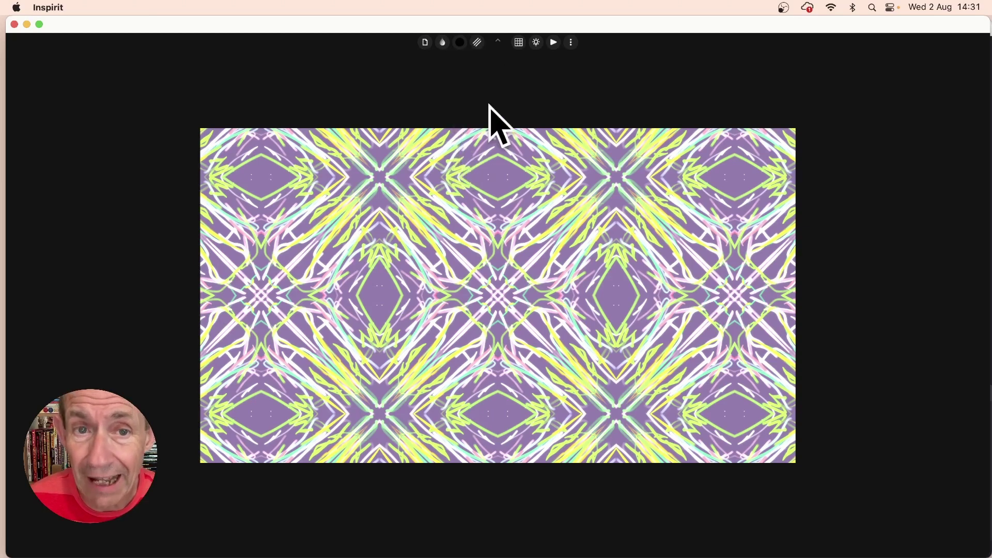
click(461, 43)
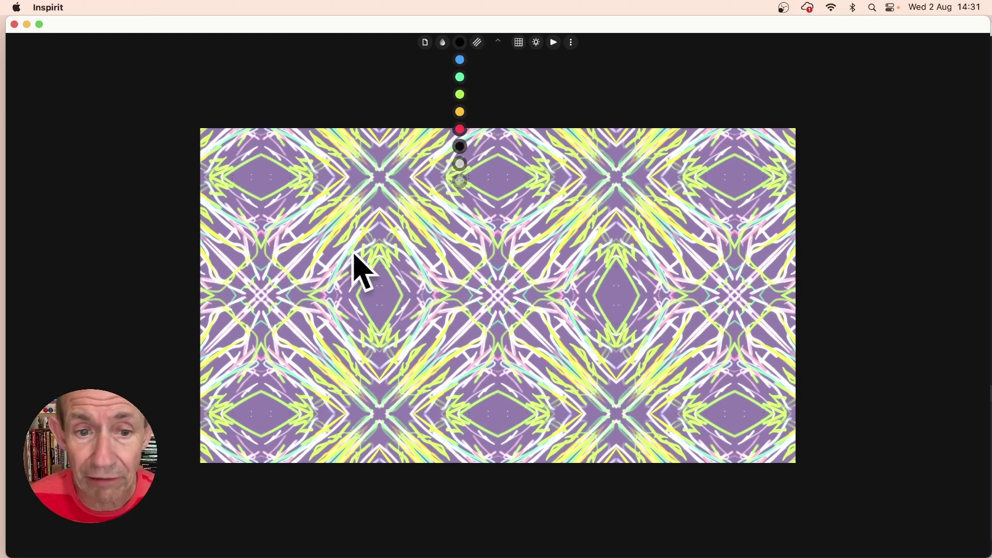
drag(354, 266, 339, 186)
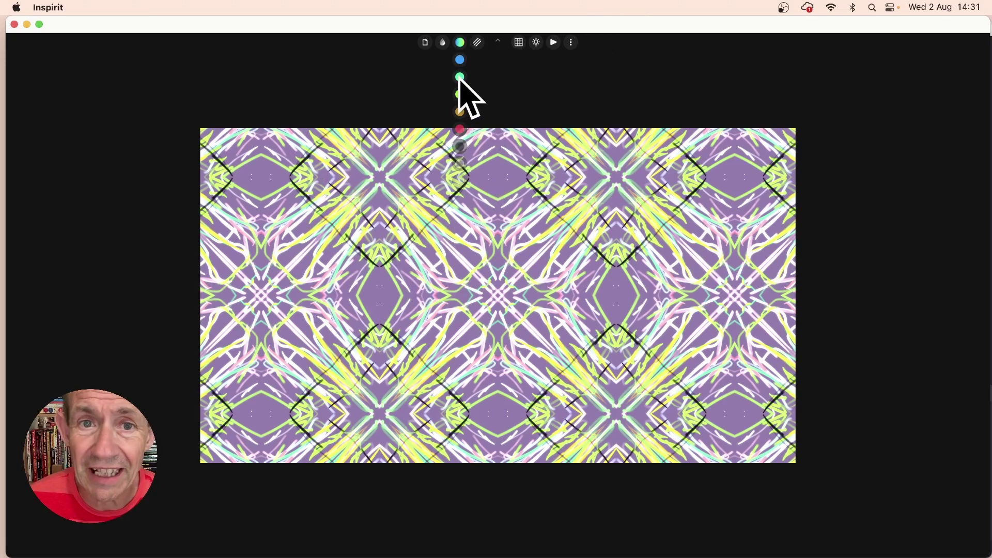
click(460, 78)
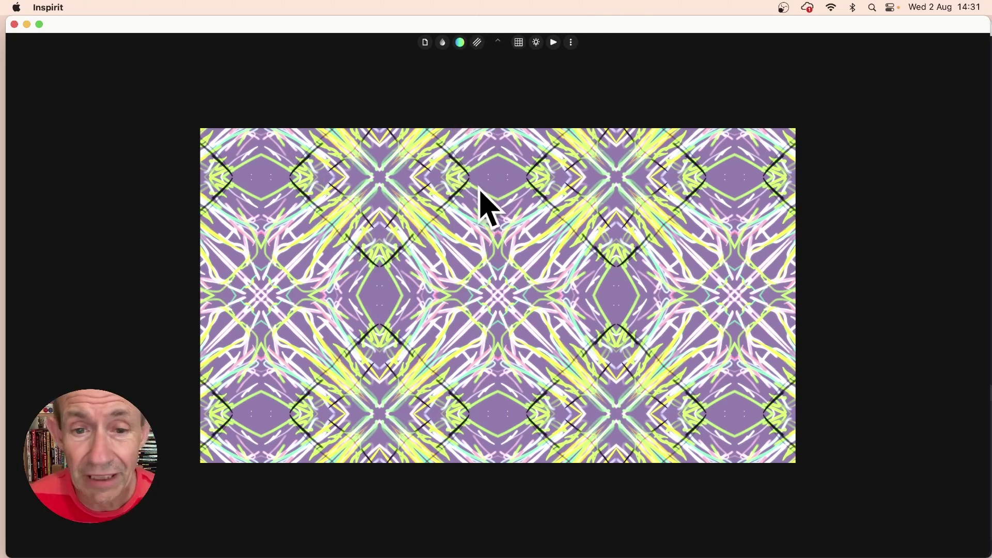
mouse_move(489, 207)
mouse_down()
mouse_move(496, 228)
mouse_move(465, 171)
mouse_move(542, 203)
mouse_move(752, 227)
mouse_up()
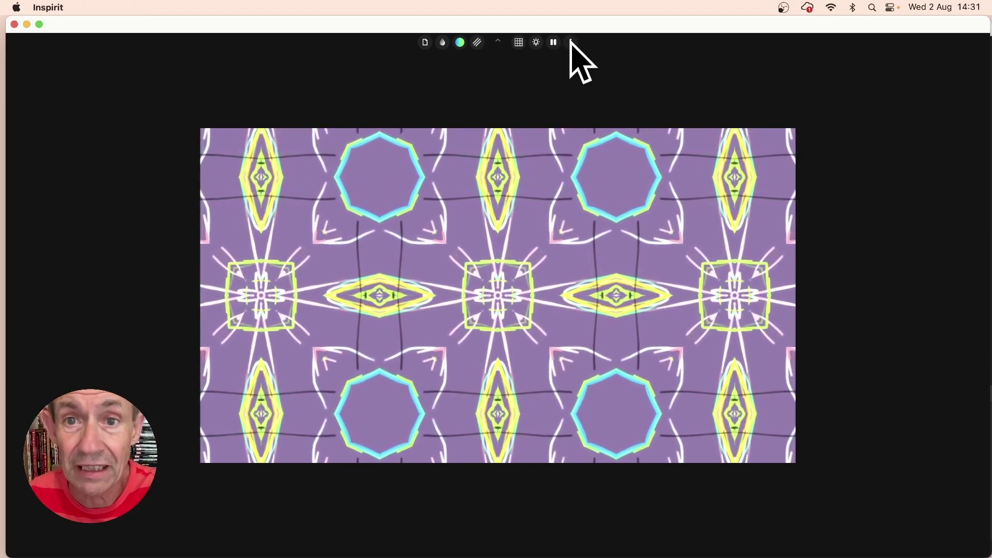
- Export an image of the pattern while its animation plays, and pause the animation
click(571, 43)
click(573, 60)
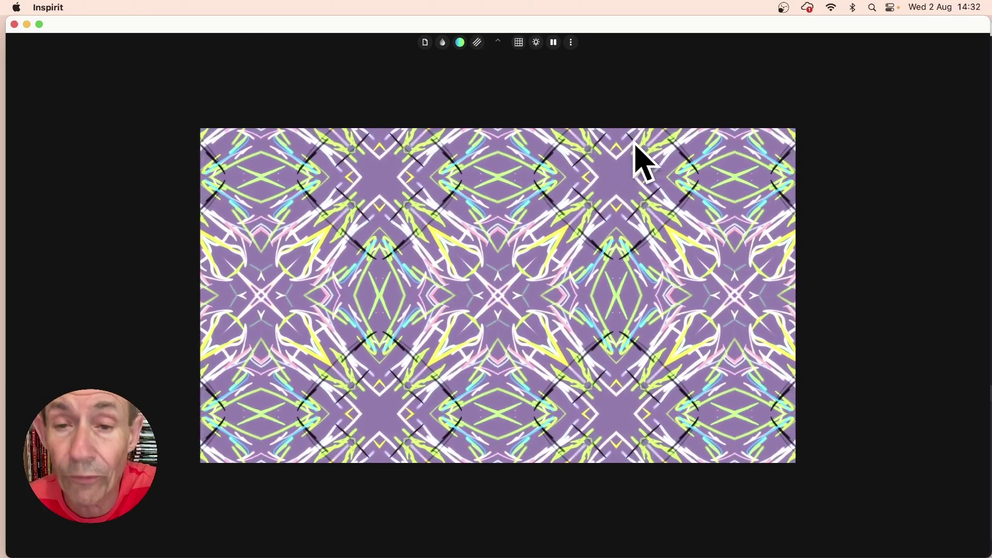
click(554, 43)
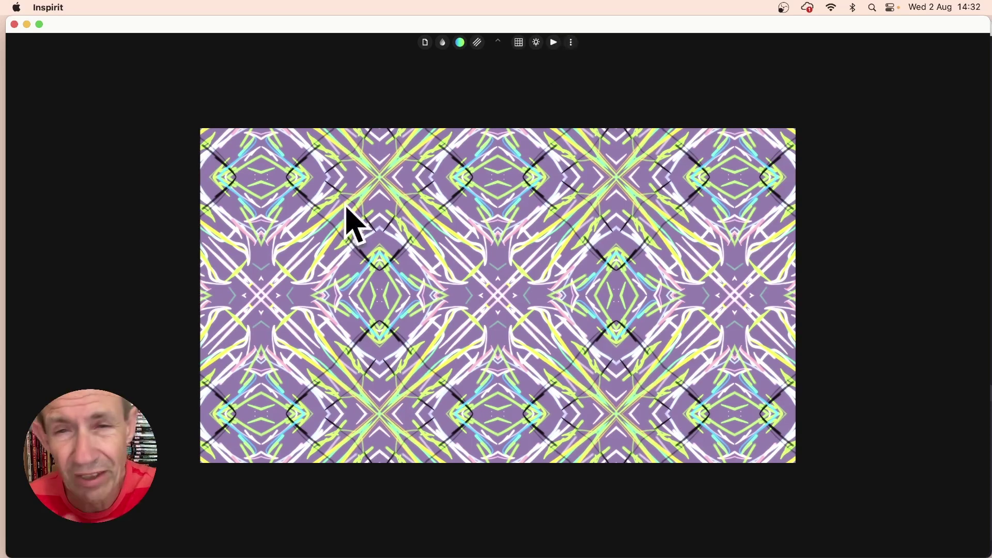
- Resume the animation, pause it on the frame with octagonal rings, and export that frame as an image
click(554, 43)
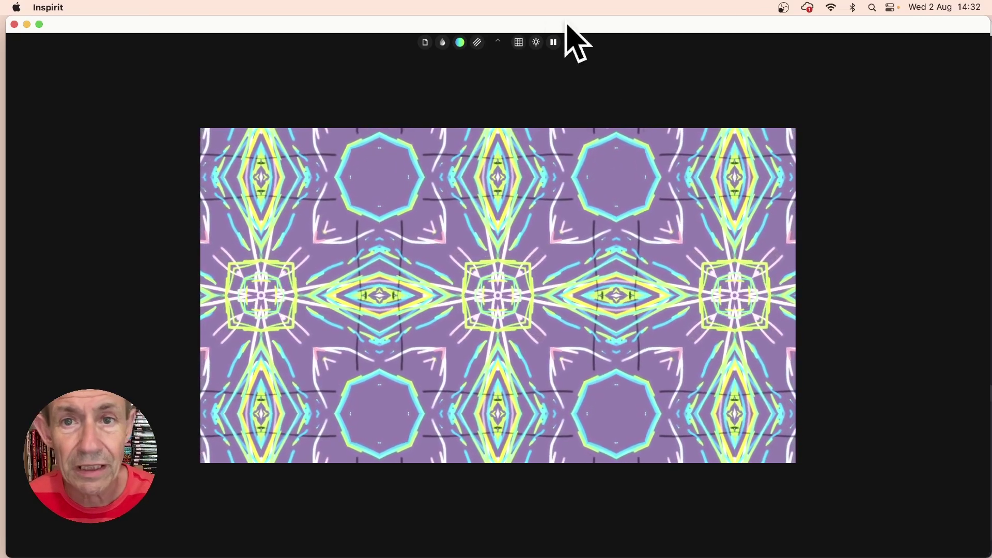
click(554, 43)
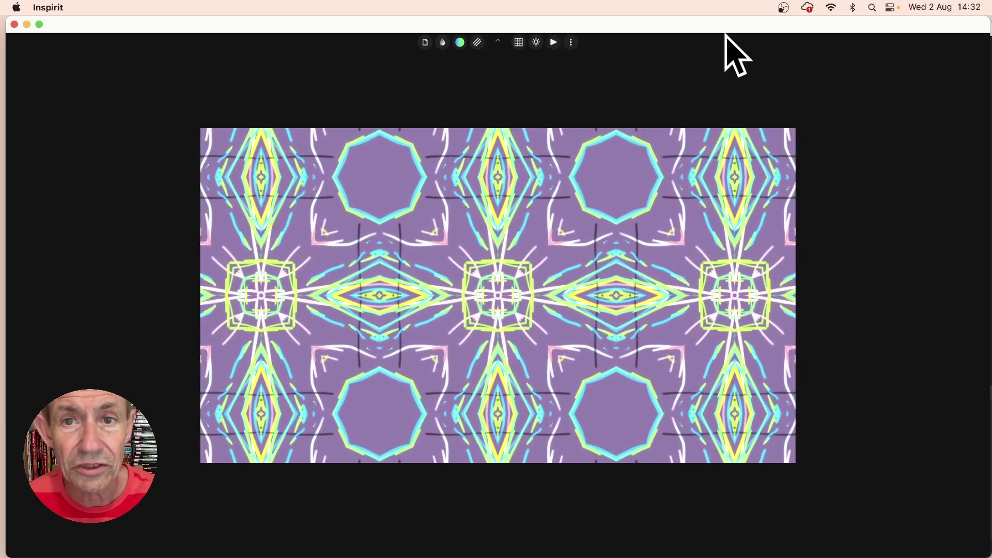
click(572, 43)
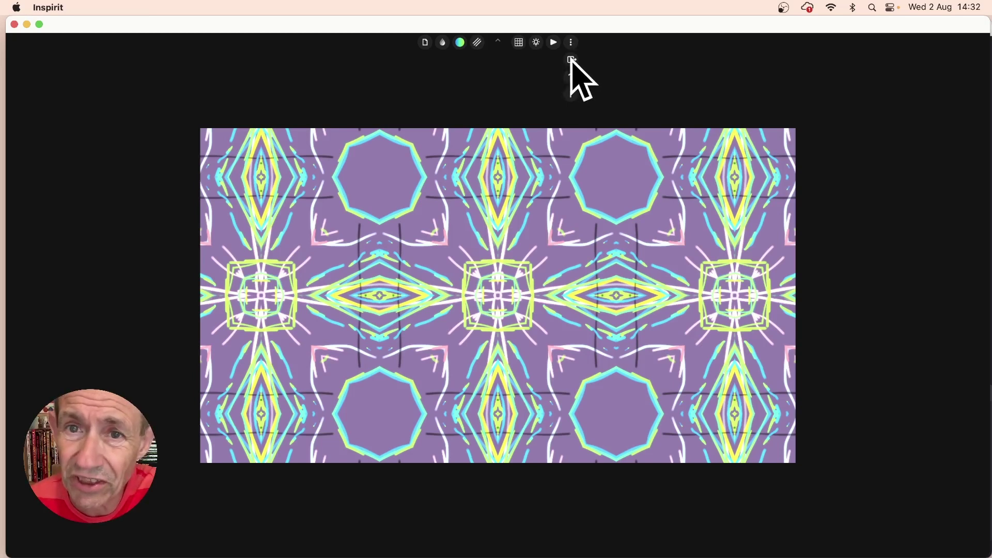
click(572, 60)
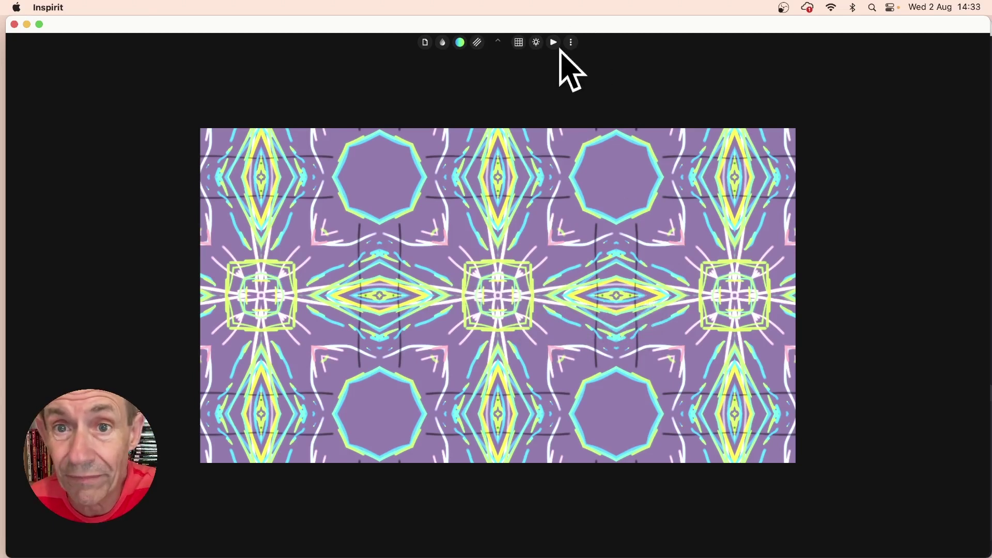
- Open the help tutorial on the basics of Inspirit, review the labelled controls and brushes, and close it
click(573, 42)
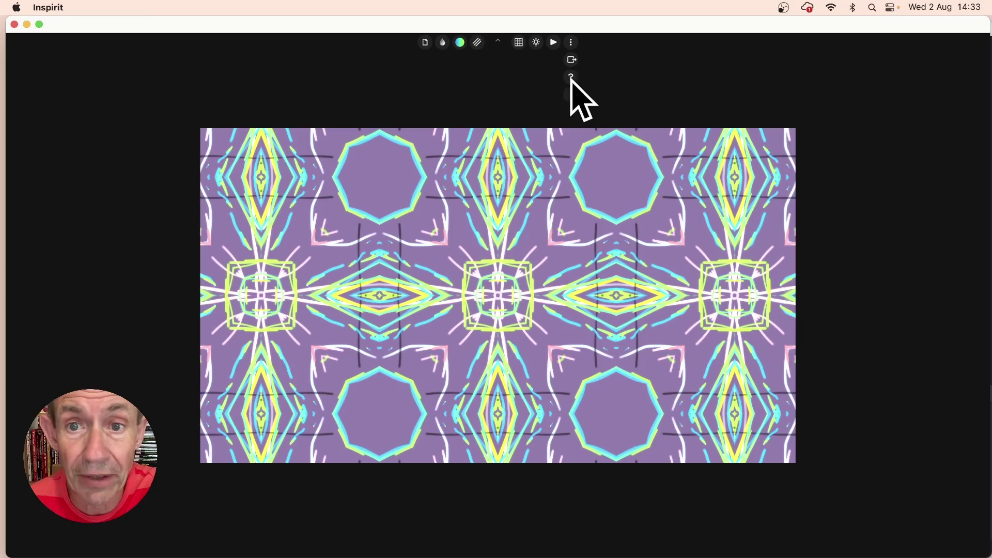
click(571, 79)
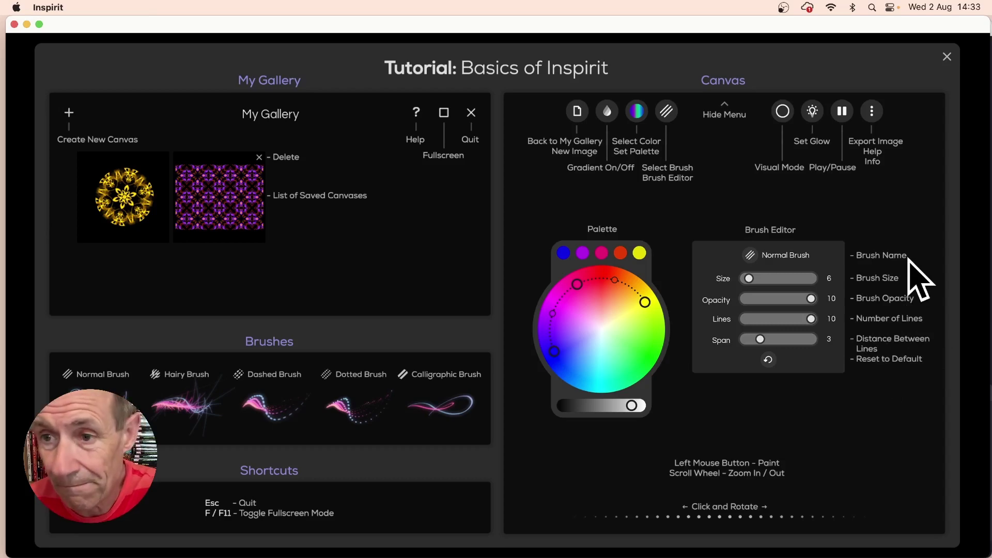
click(694, 74)
- Open the program's info page to view the credits and related paint apps
mouse_move(571, 45)
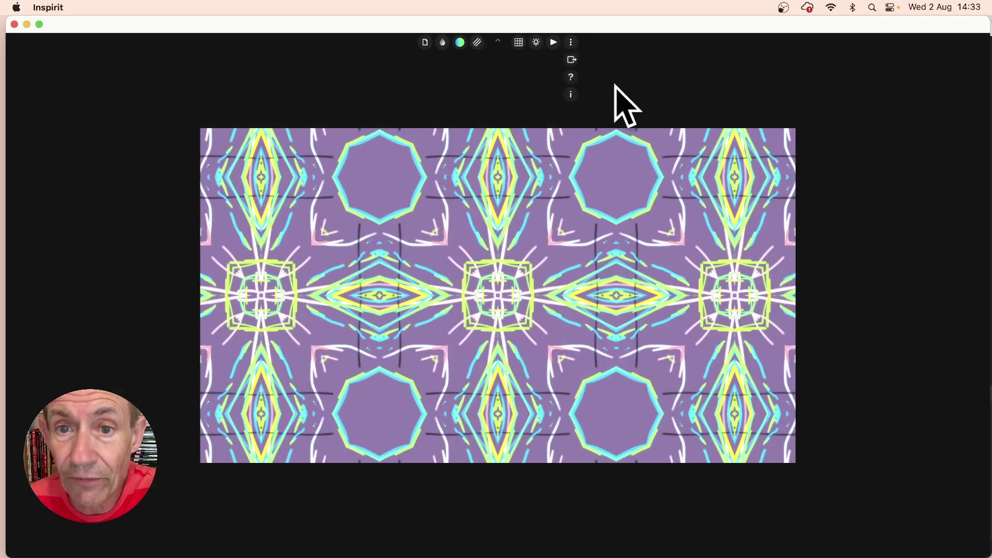
click(571, 95)
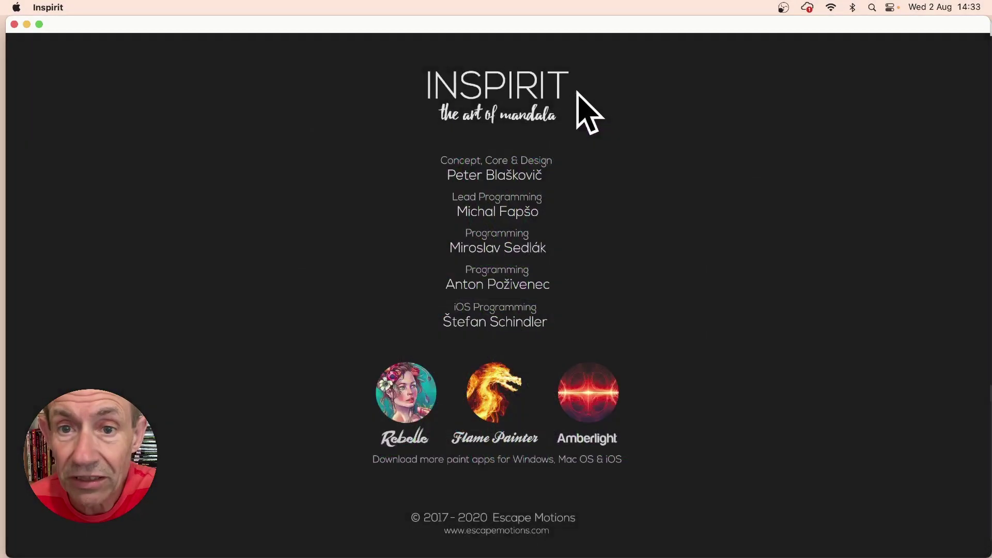
mouse_move(448, 555)
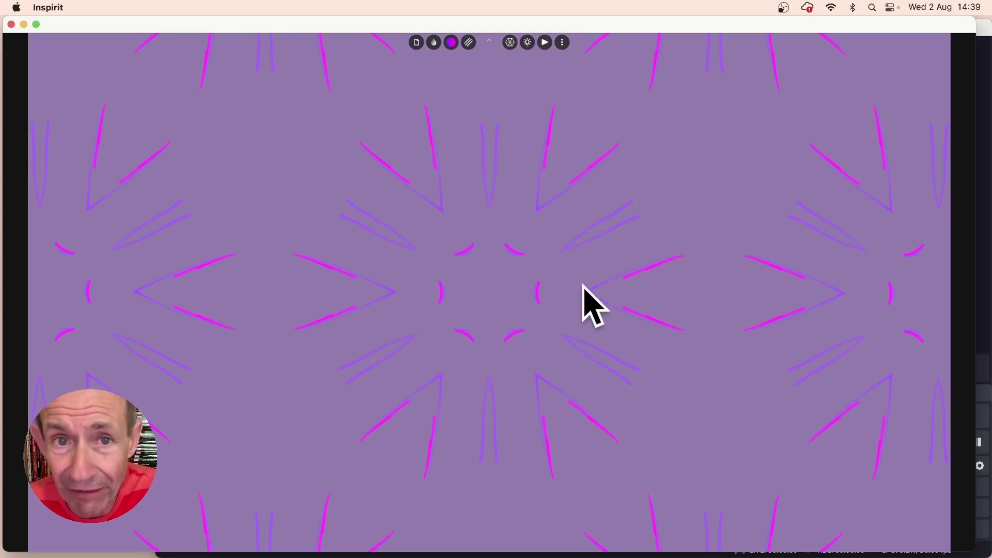
- Clear the hexagonal pattern by starting a new image on the purple background, and restart it on black and on white
click(417, 44)
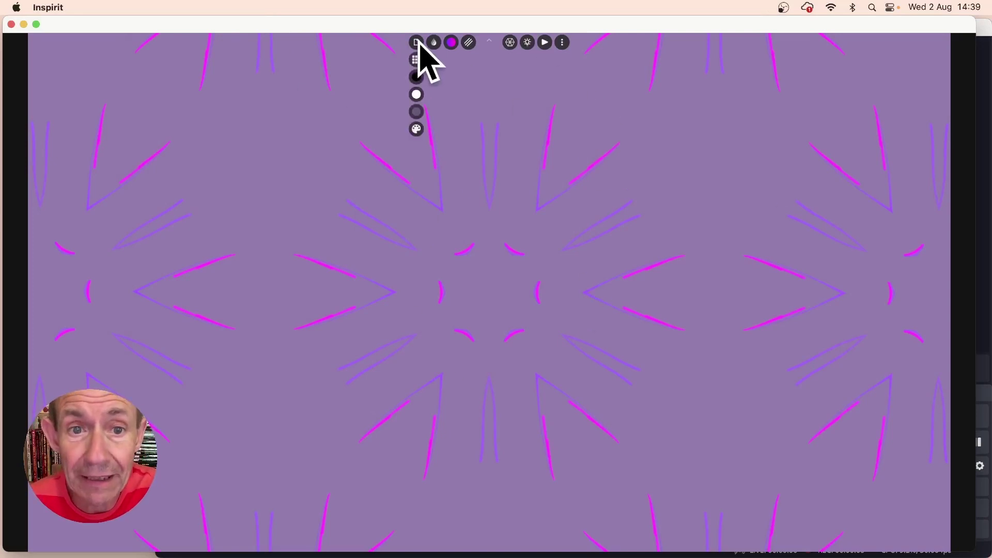
click(417, 113)
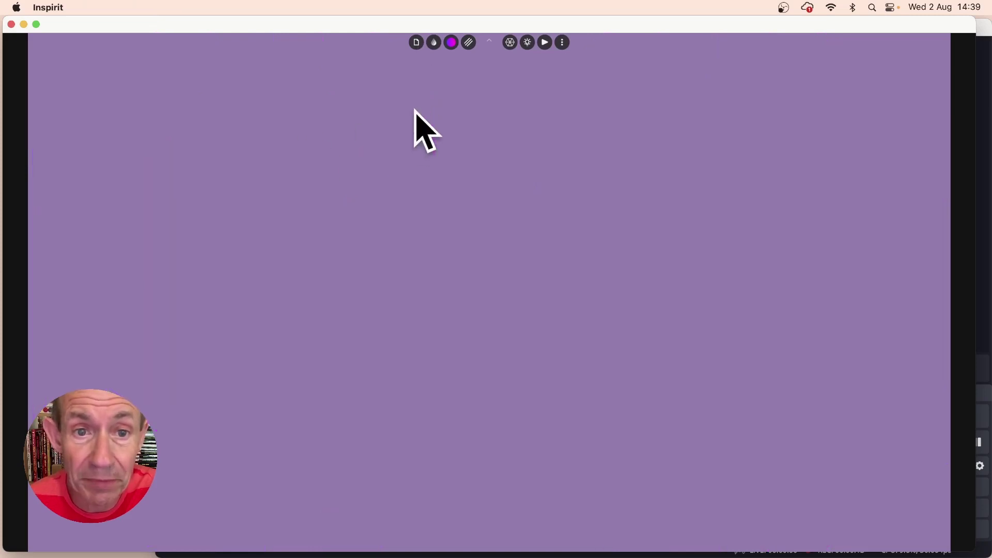
click(417, 44)
click(418, 77)
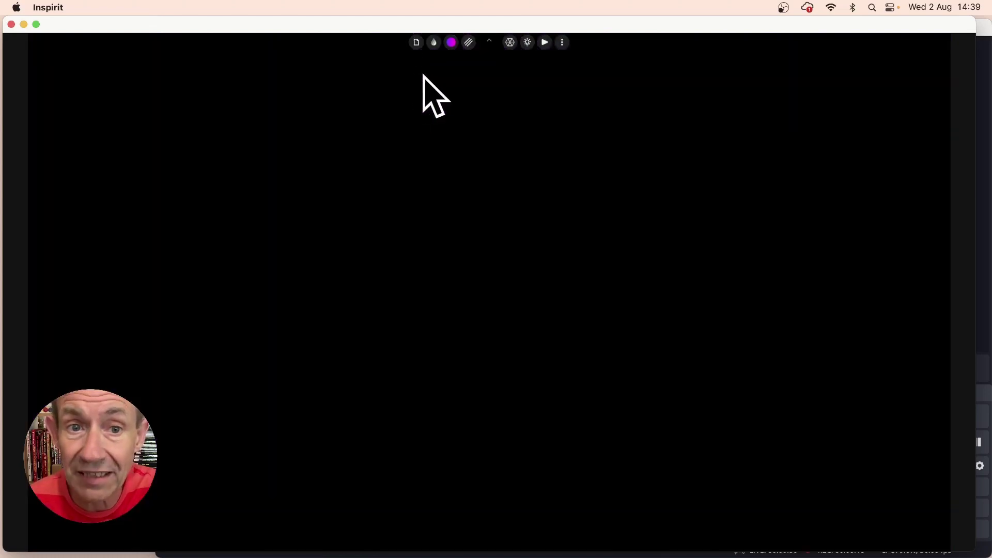
click(416, 42)
click(418, 96)
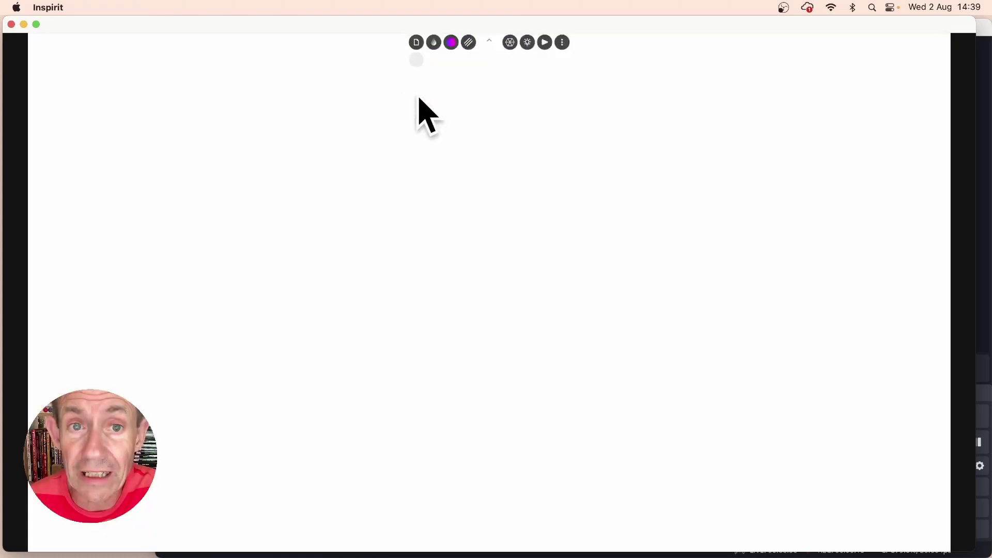
- Start a new image with a custom background colour, trying red, raising the brightness to near maximum, and settling on vivid purple
click(415, 43)
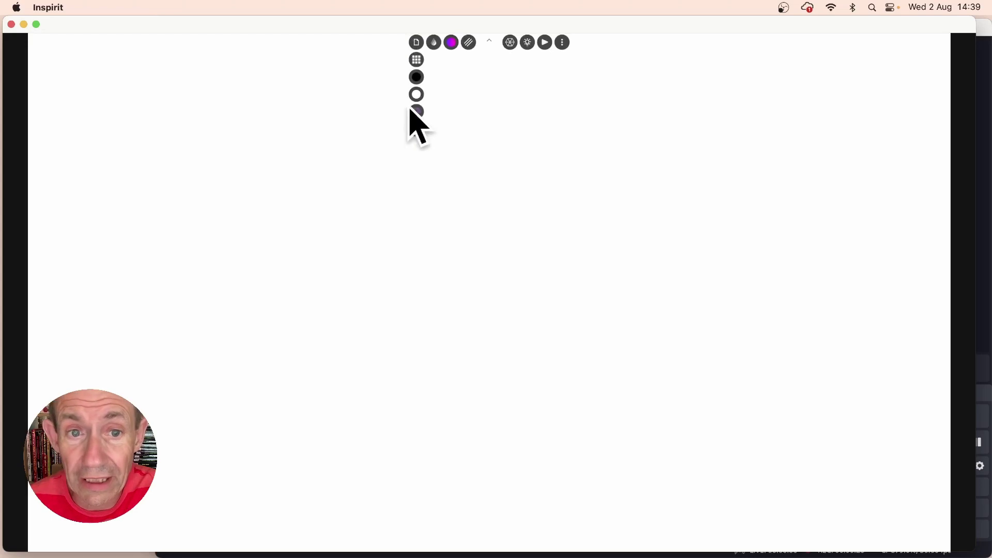
click(417, 131)
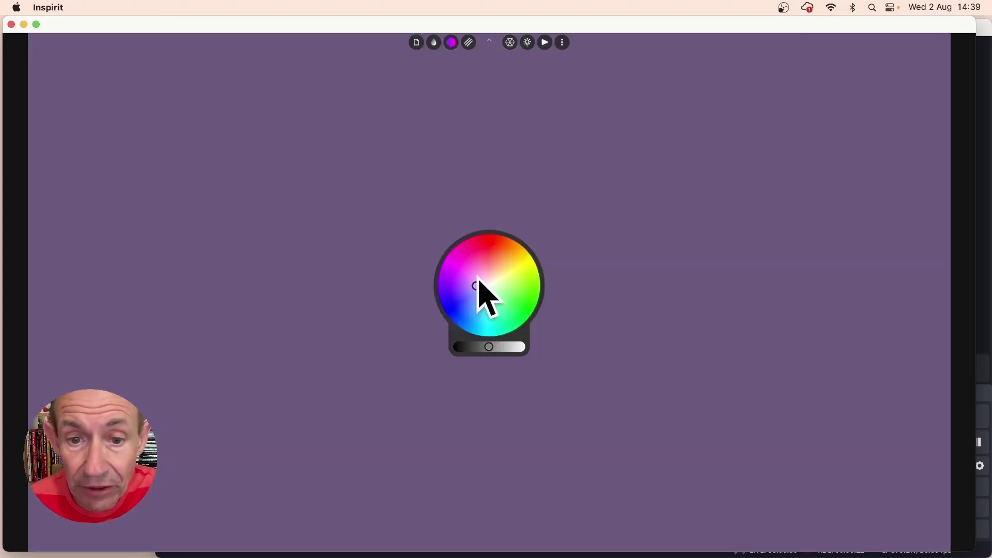
drag(479, 277, 501, 240)
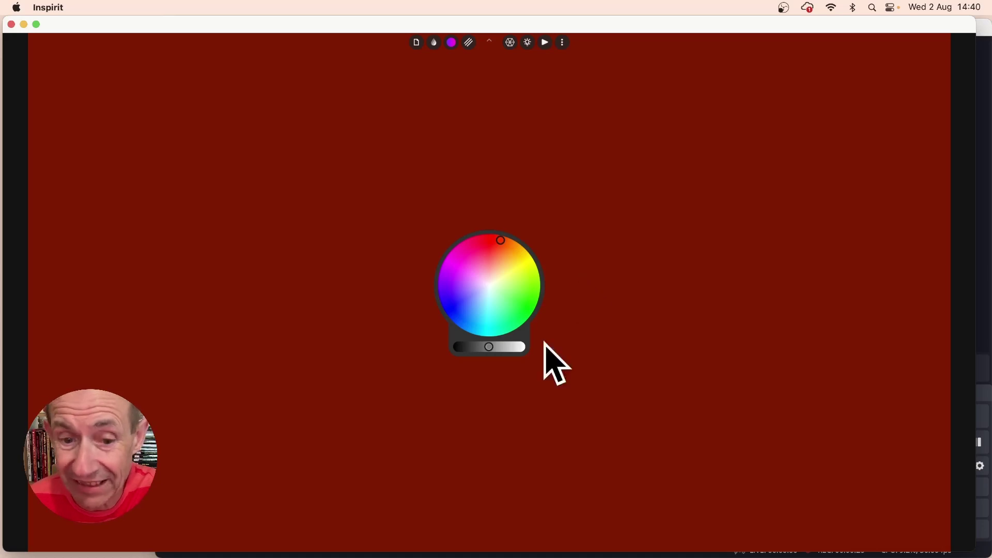
drag(491, 348, 537, 346)
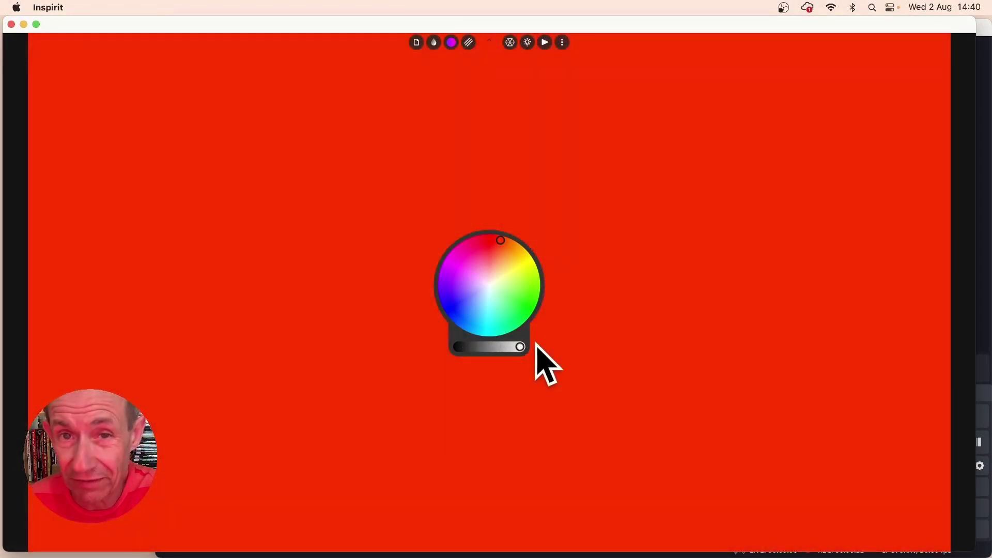
click(456, 288)
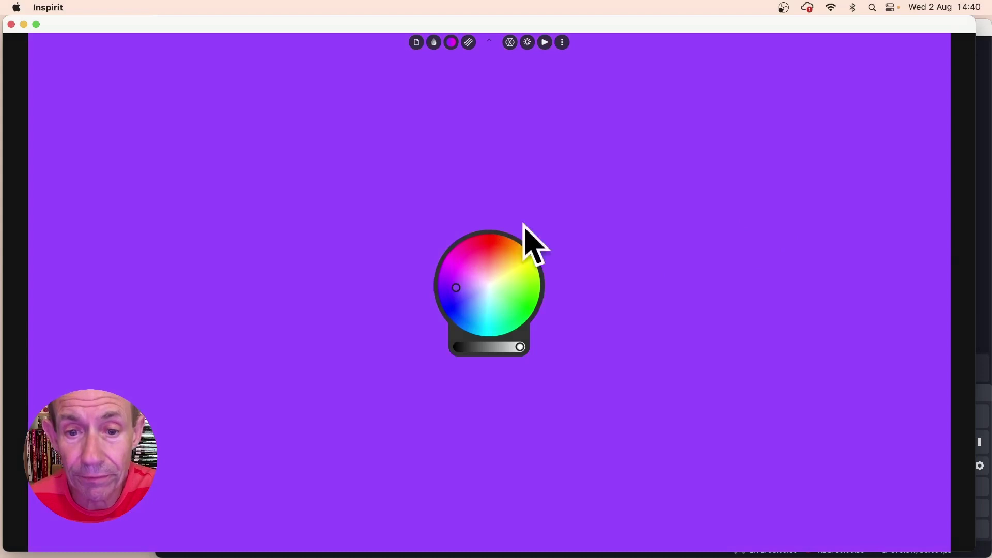
click(618, 210)
- Paint two freehand strokes across the upper-left area of the purple canvas to build a multicoloured, mirrored star pattern
mouse_move(277, 129)
mouse_down()
mouse_move(350, 195)
mouse_move(281, 195)
mouse_move(288, 199)
mouse_move(176, 168)
mouse_up()
drag(265, 107, 401, 203)
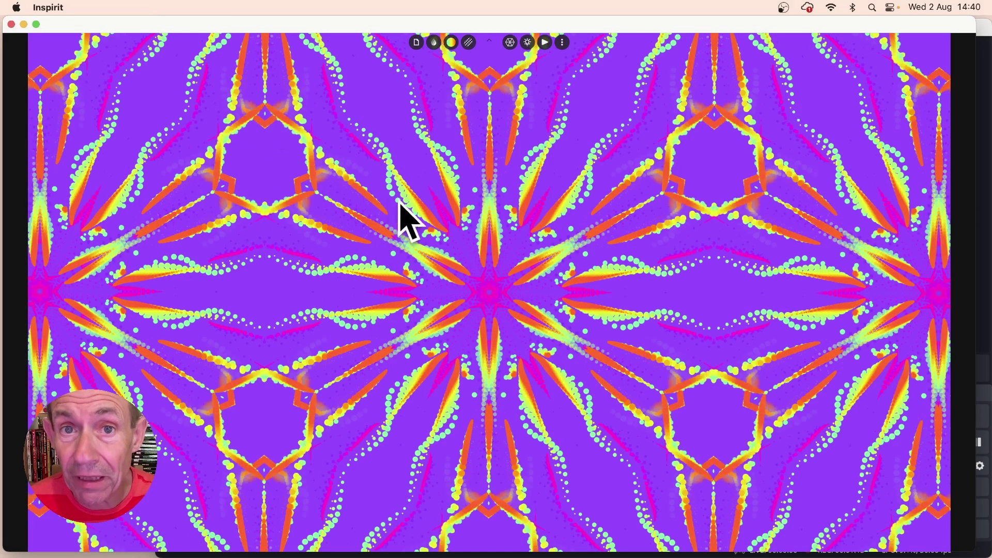